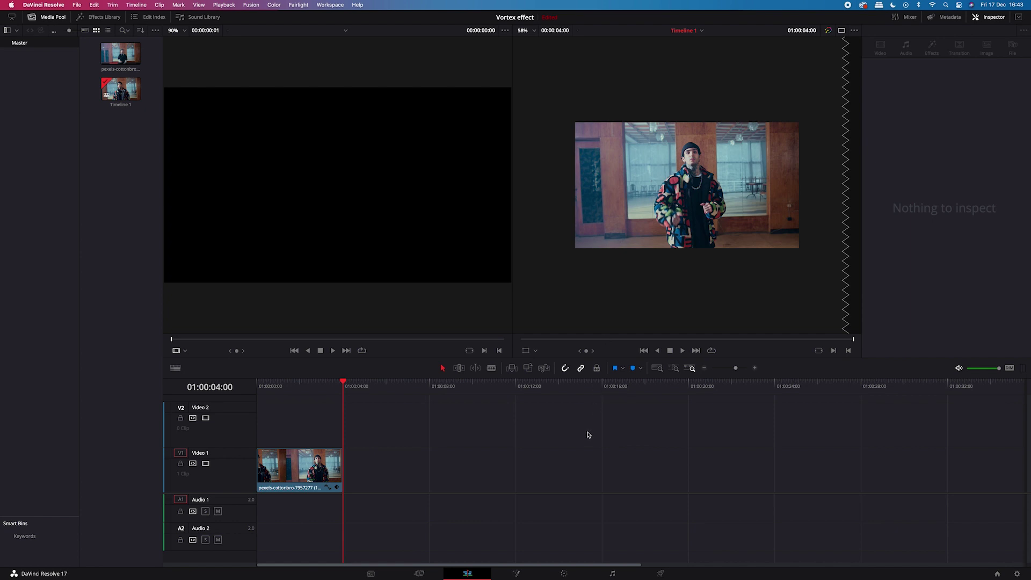
Copy the singer clip and paste it on Video 1 at 01:00:05:18, after a gap
left_click(318, 476)
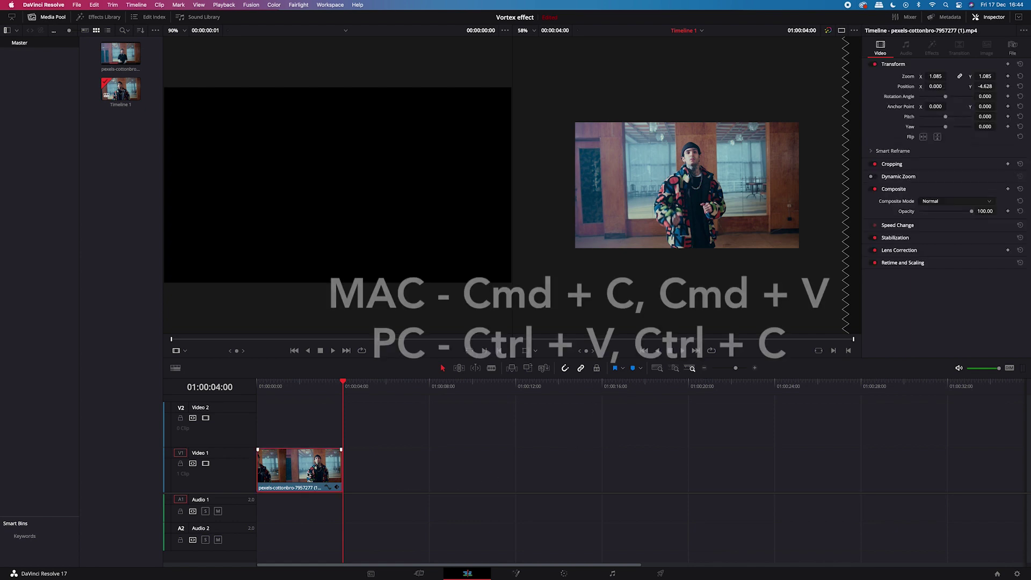
left_click(381, 390)
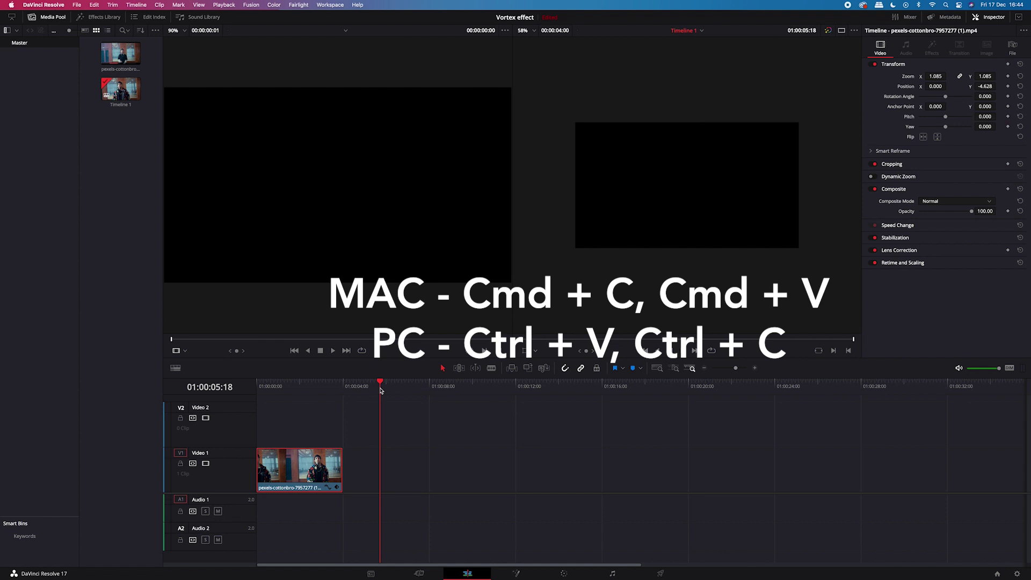
key("super+v")
left_click(418, 390)
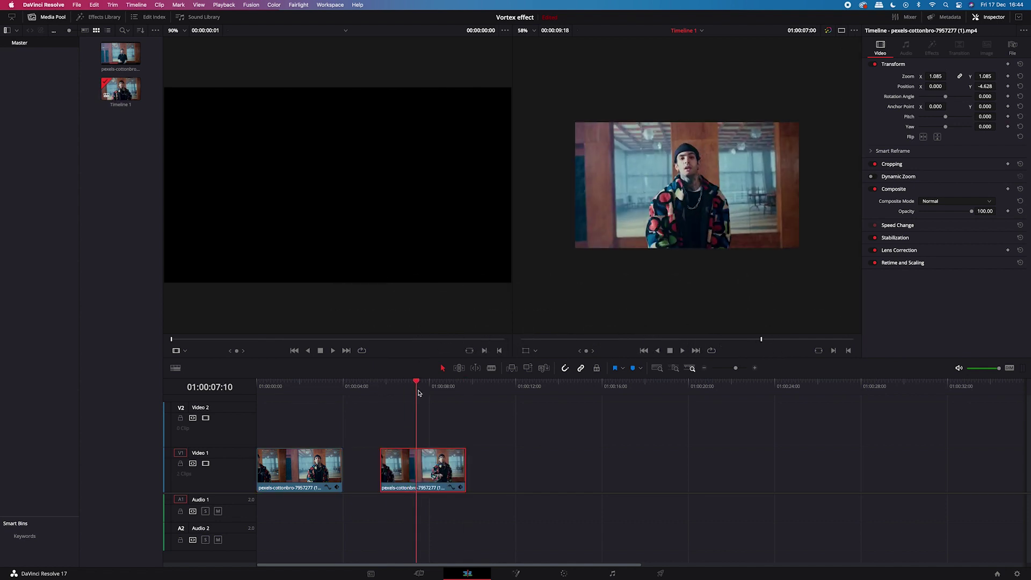
key("j")
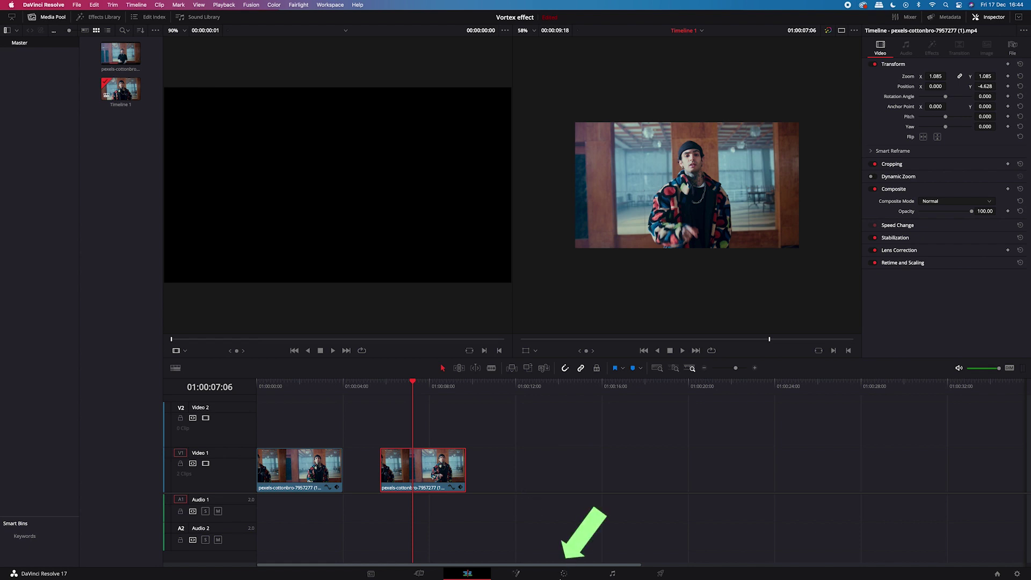
On the Color page, draw a Magic Mask person stroke down the singer's beanie and track it forward
left_click(563, 574)
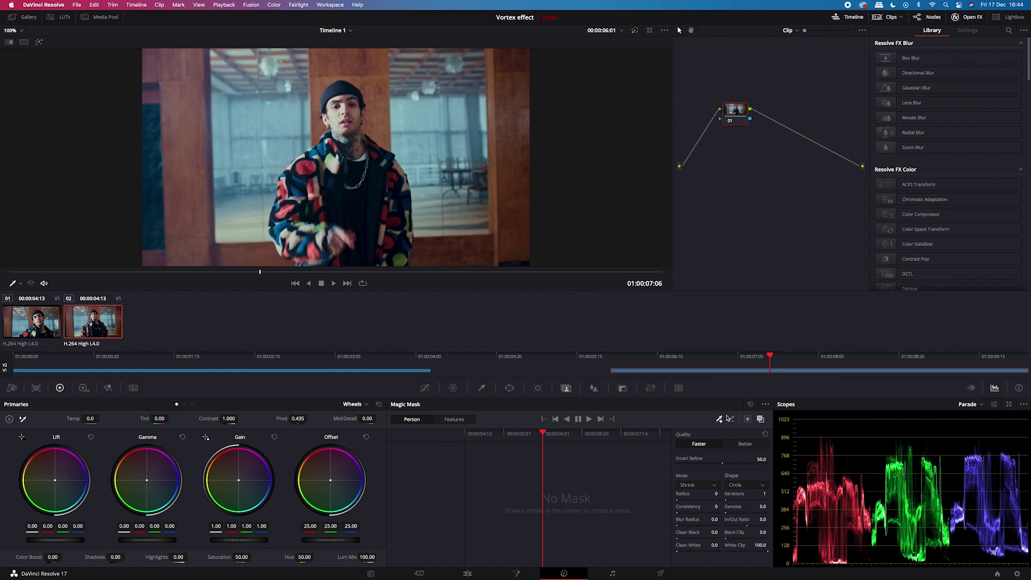
left_click_drag(543, 434, 466, 434)
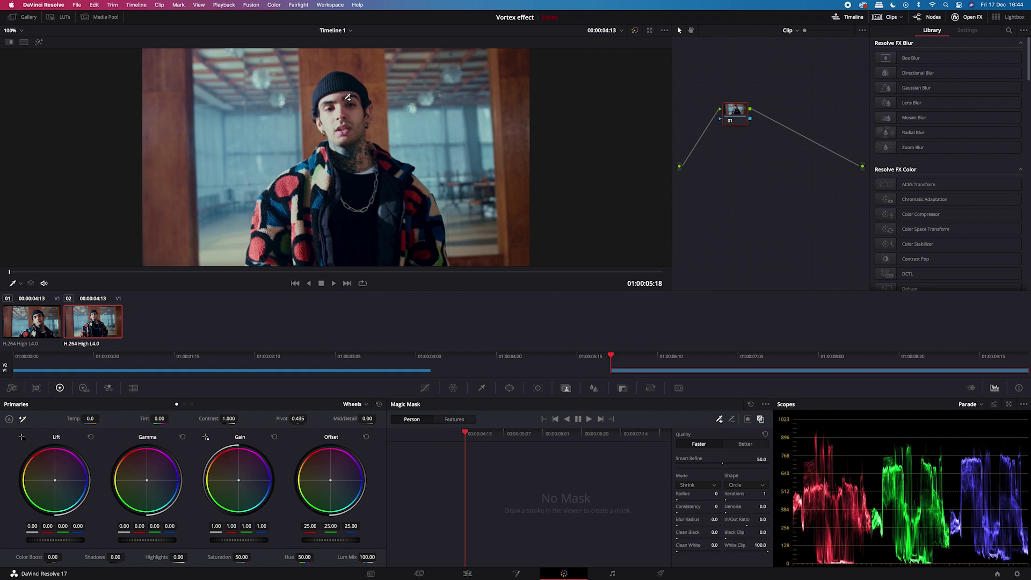
left_click_drag(337, 80, 341, 269)
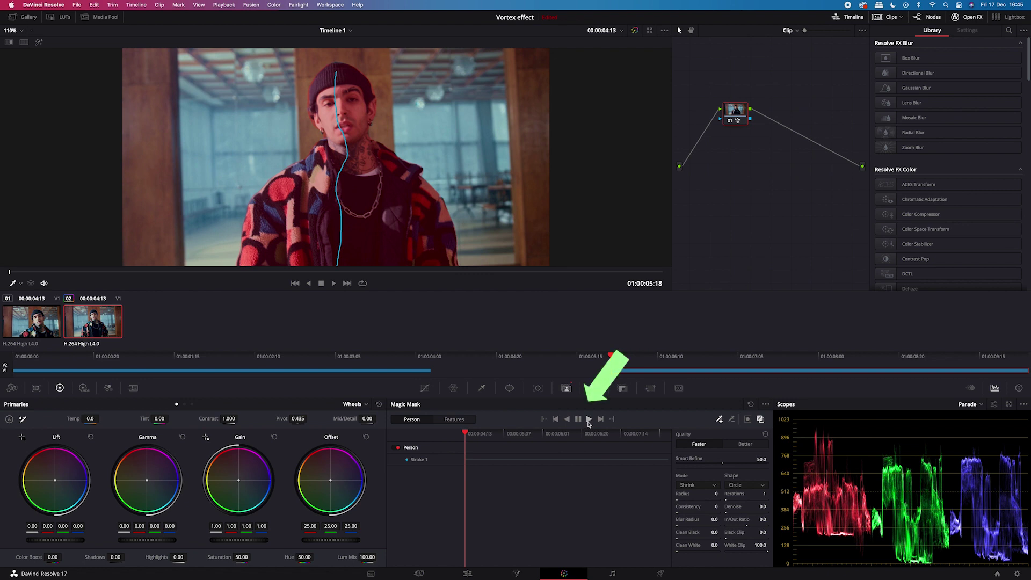
left_click(588, 422)
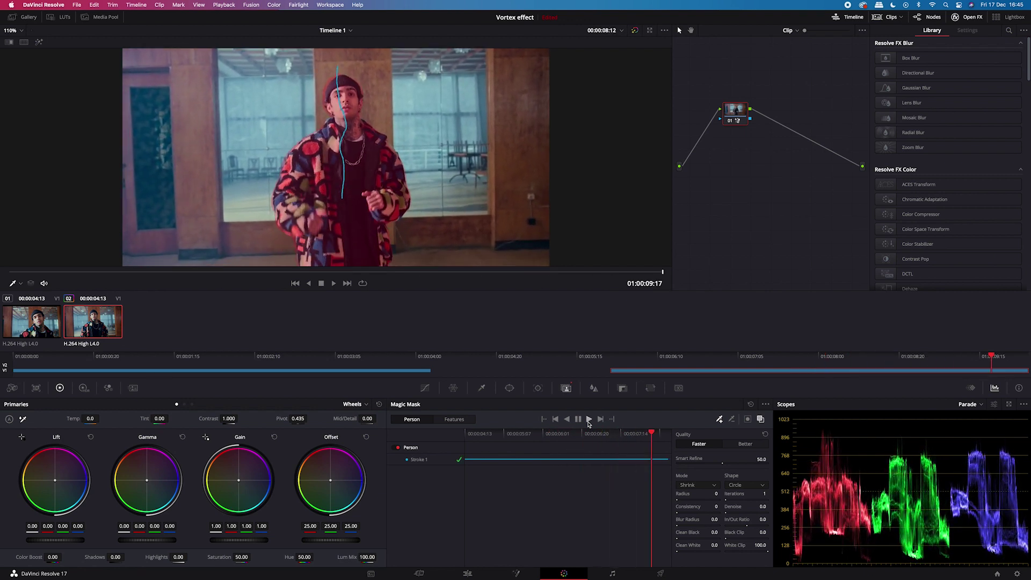
left_click_drag(578, 273, 85, 270)
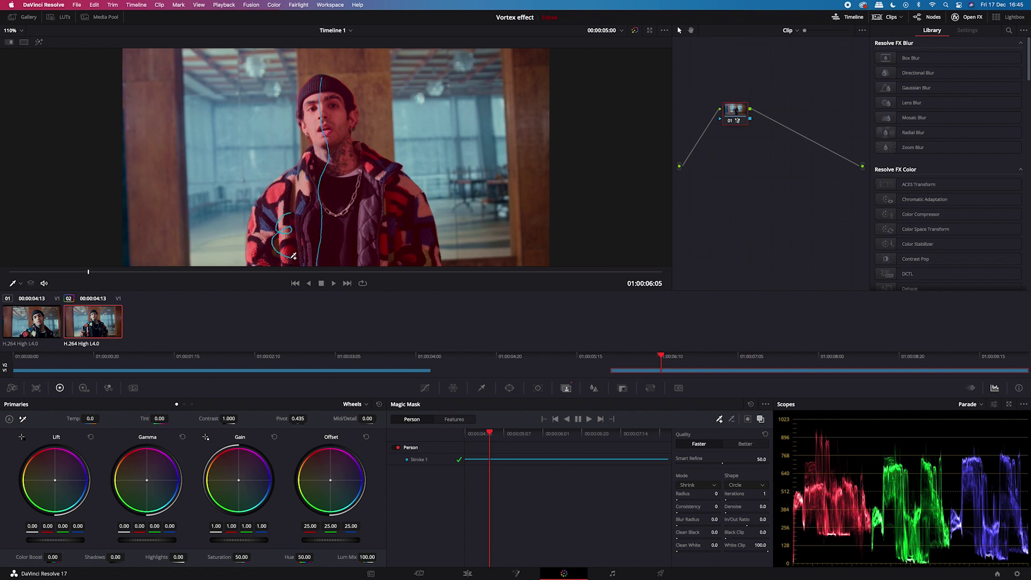
Track Stroke 2 in reverse to the clip start, then forward through the clip
left_click(567, 420)
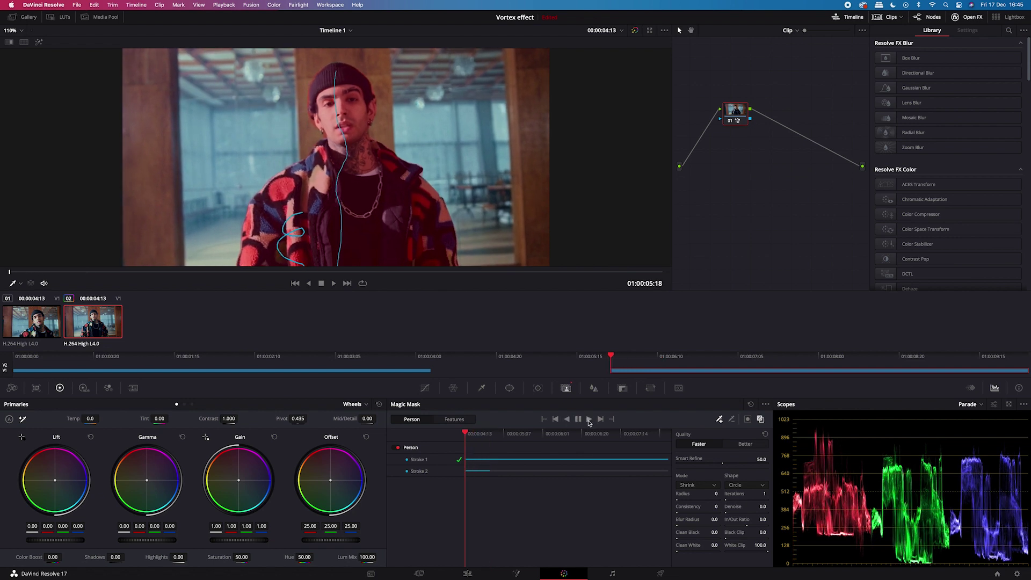
left_click(589, 421)
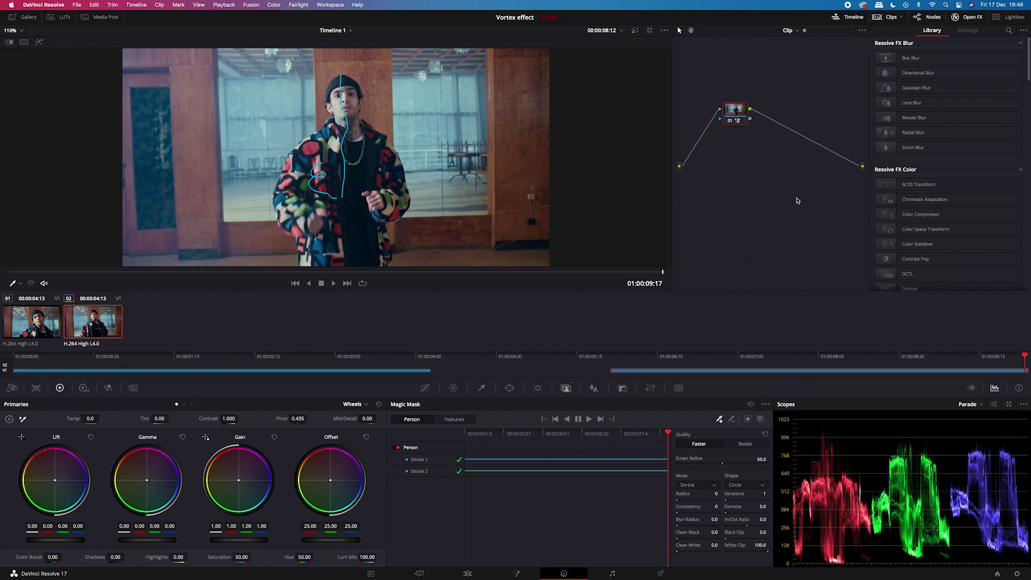
Add an Alpha Output to the node graph and wire the node's blue key output into it
right_click(830, 194)
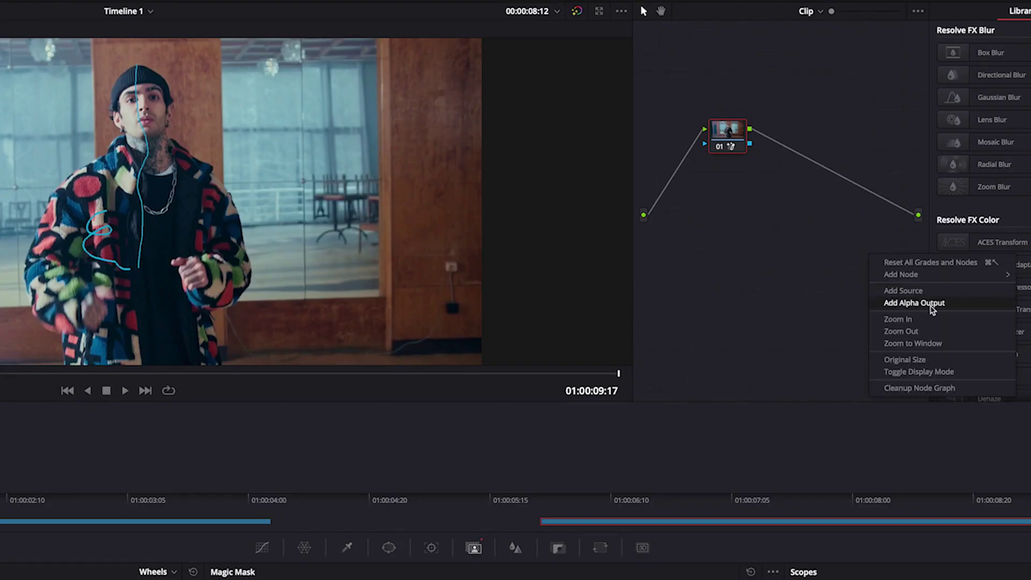
left_click(931, 308)
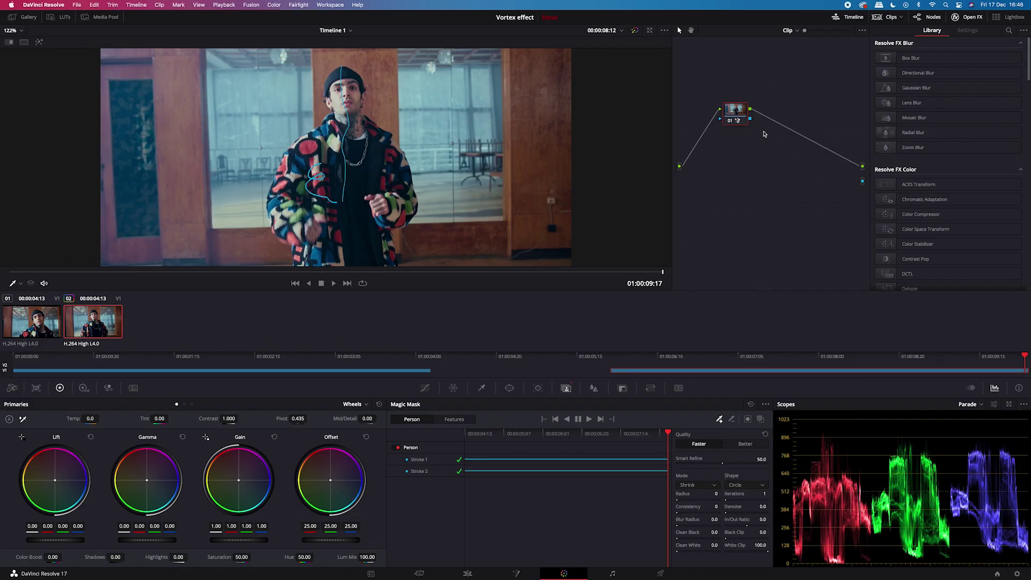
left_click_drag(750, 144, 832, 208)
left_click_drag(805, 163, 862, 183)
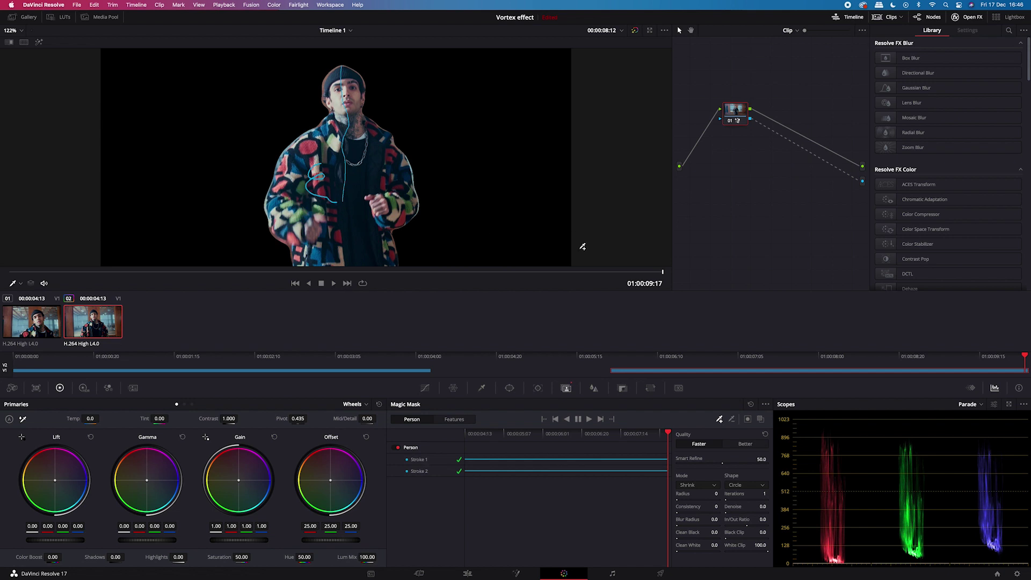
left_click_drag(619, 274, 2, 284)
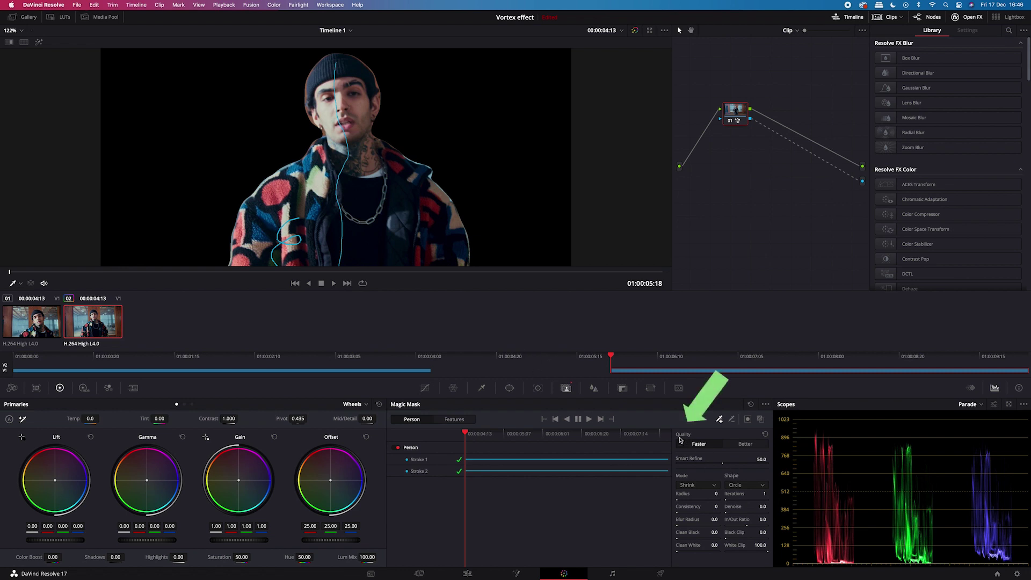
Set Magic Mask quality to Better, Clean Black to 30 and Blur Radius to 10
left_click(746, 445)
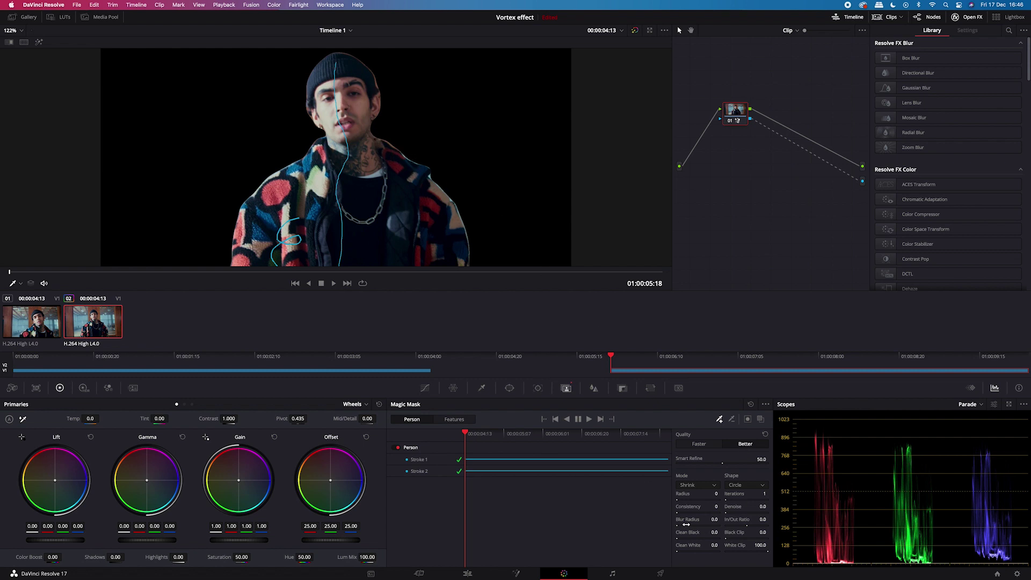
left_click(715, 533)
type("30")
key("Return")
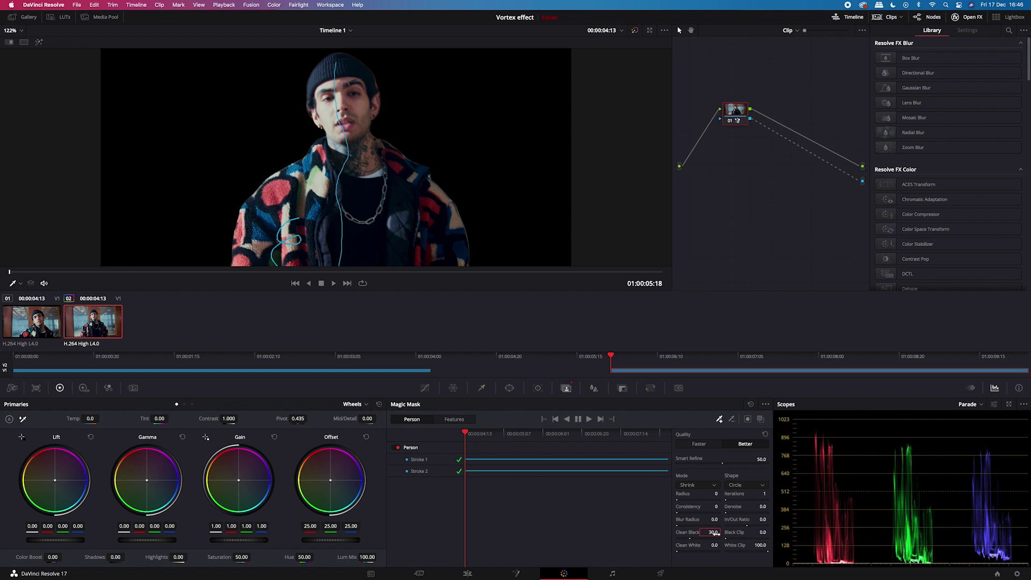
left_click(714, 519)
type("10")
key("Return")
left_click(620, 534)
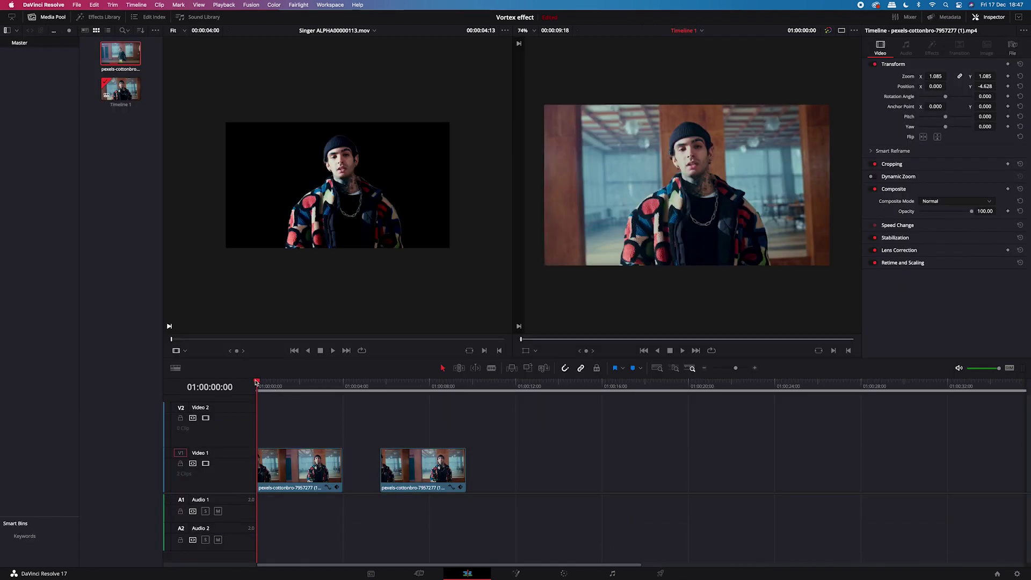
Scrub the timeline's opening frames and select the second, masked clip on V1 to check it
left_click_drag(258, 383, 433, 402)
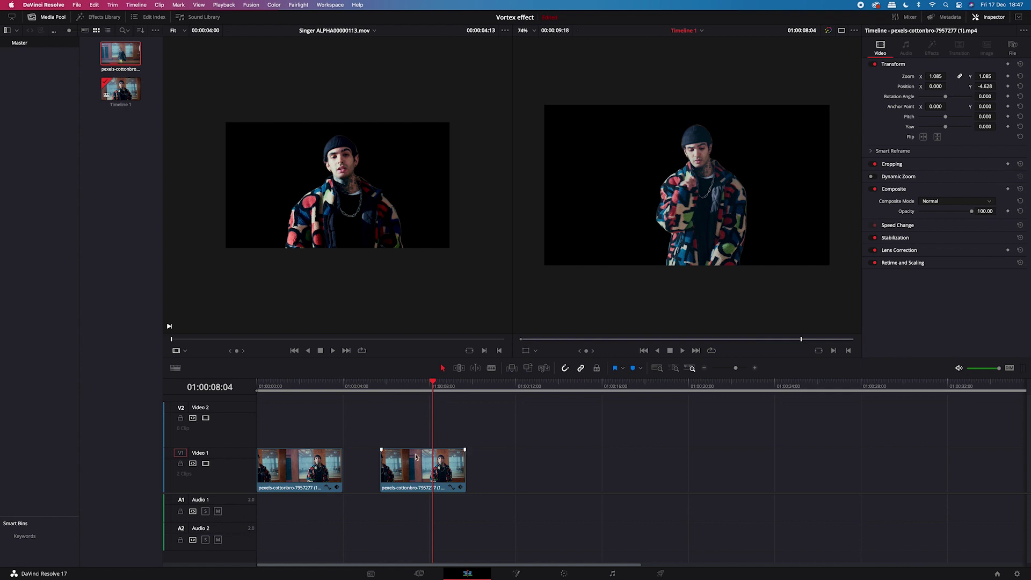
left_click(447, 466)
scroll(442, 466, "right", 1)
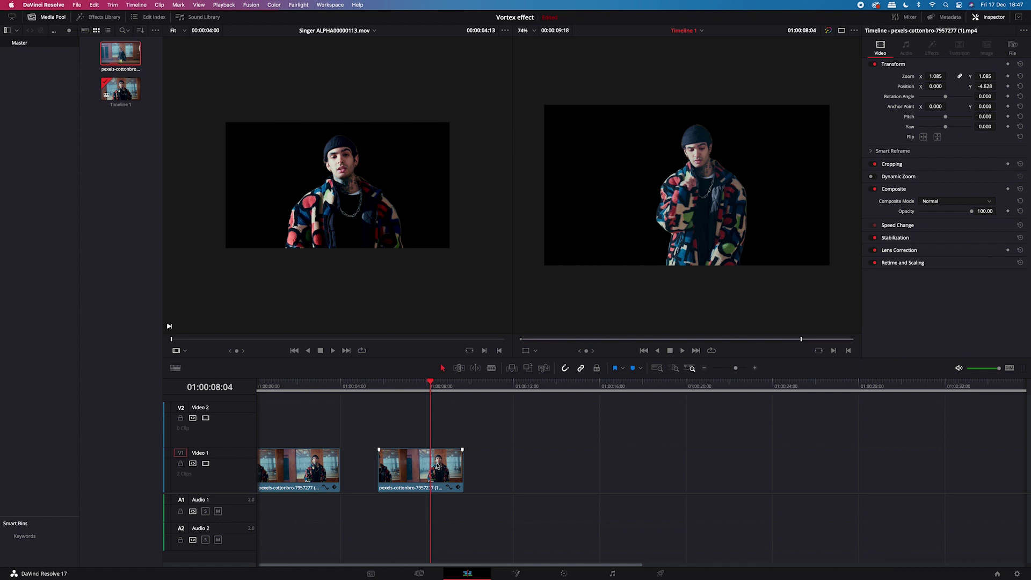
On the Deliver page, set the render In point at the start of the second clip
left_click(660, 574)
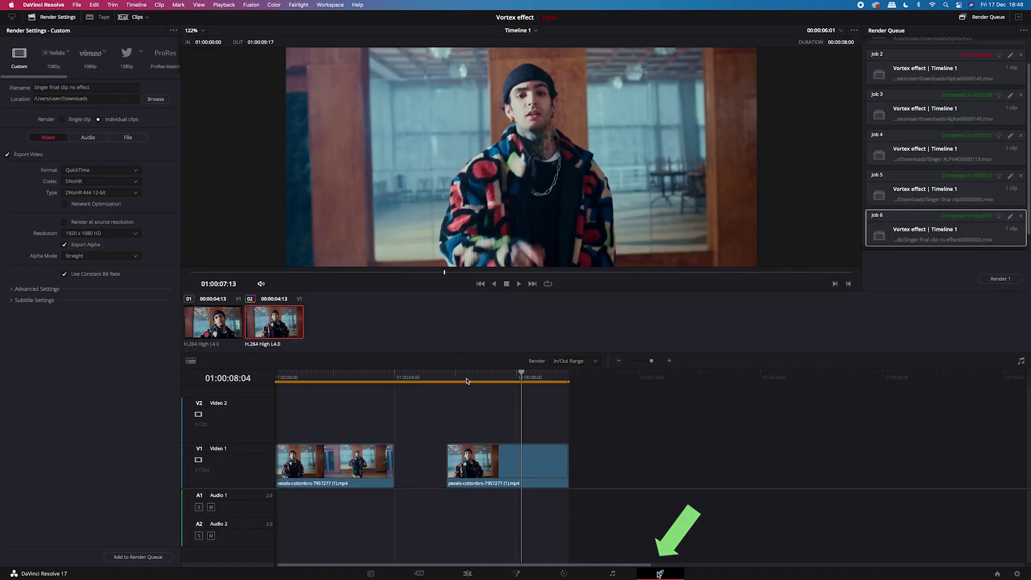
left_click(457, 382)
key("Up")
key("i")
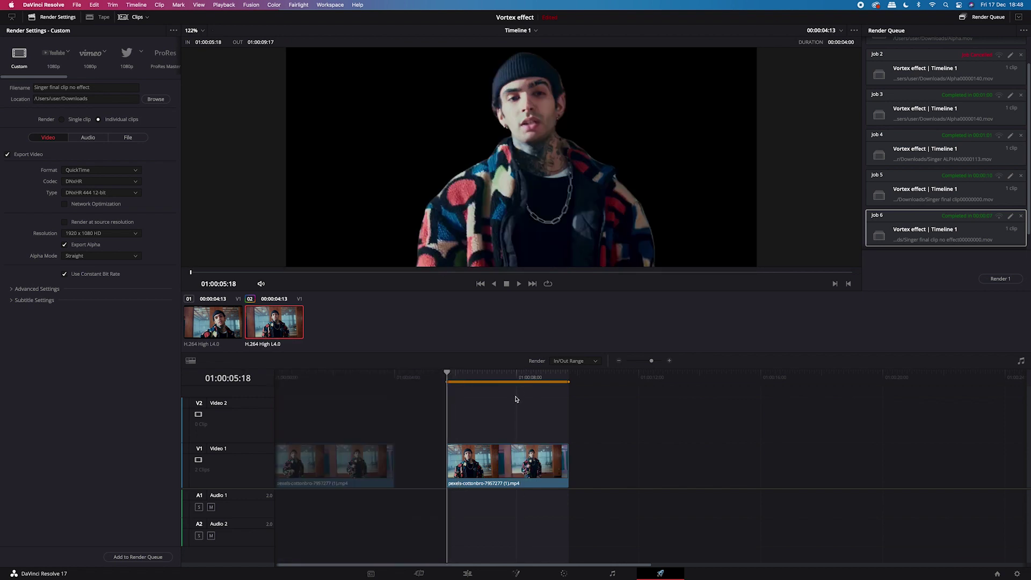
Name the render 'singer alpha', keep Export Alpha on, and add it to the Render Queue
left_click(74, 88)
key("super+a")
type("s")
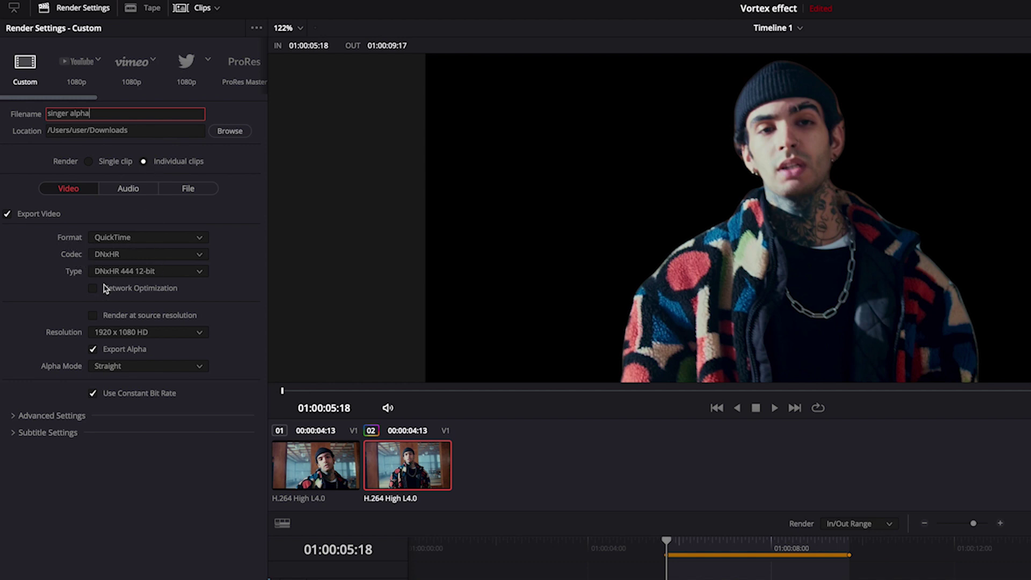
left_click(94, 352)
left_click(94, 353)
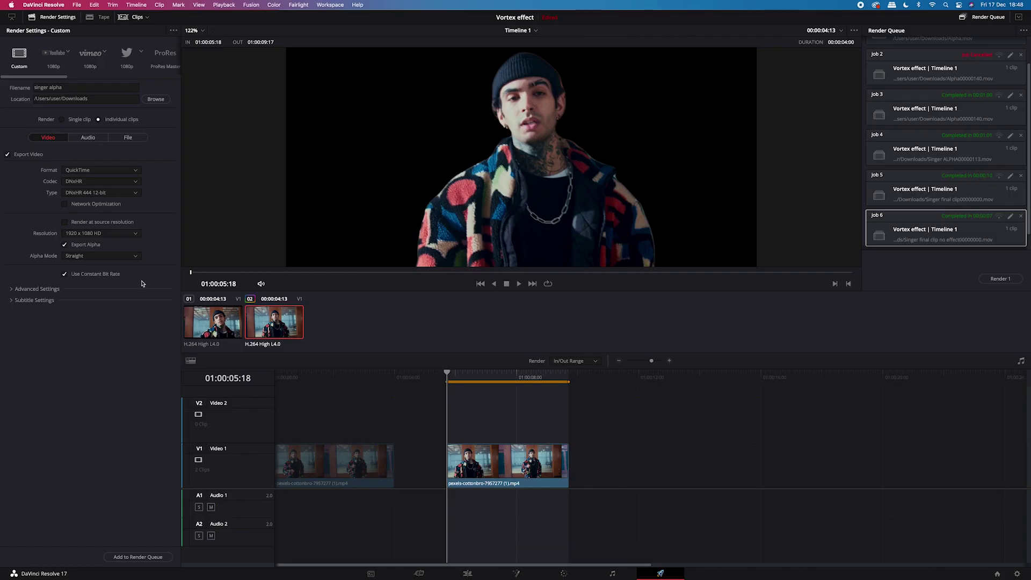
left_click(138, 557)
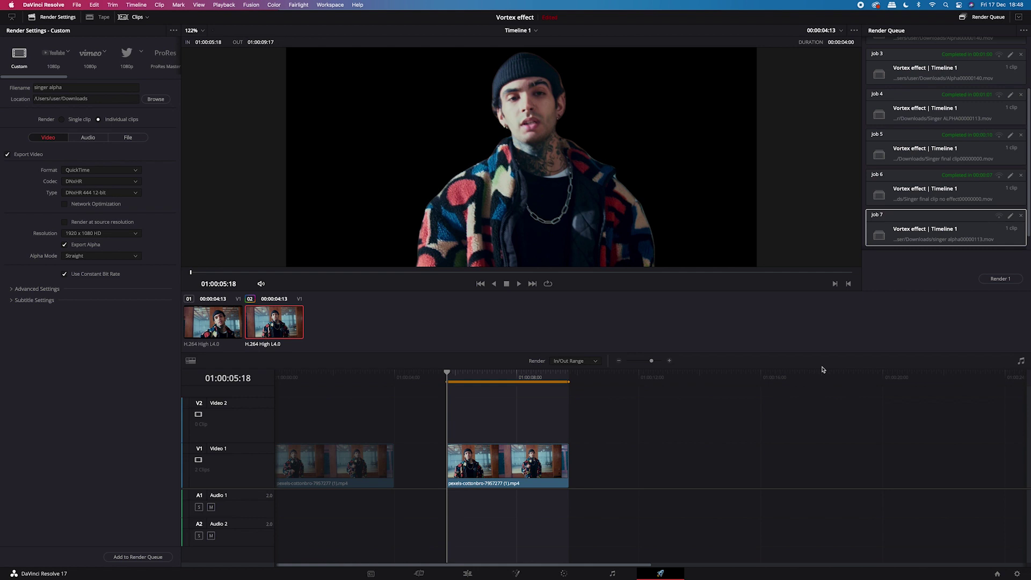
scroll(676, 488, "left", 1)
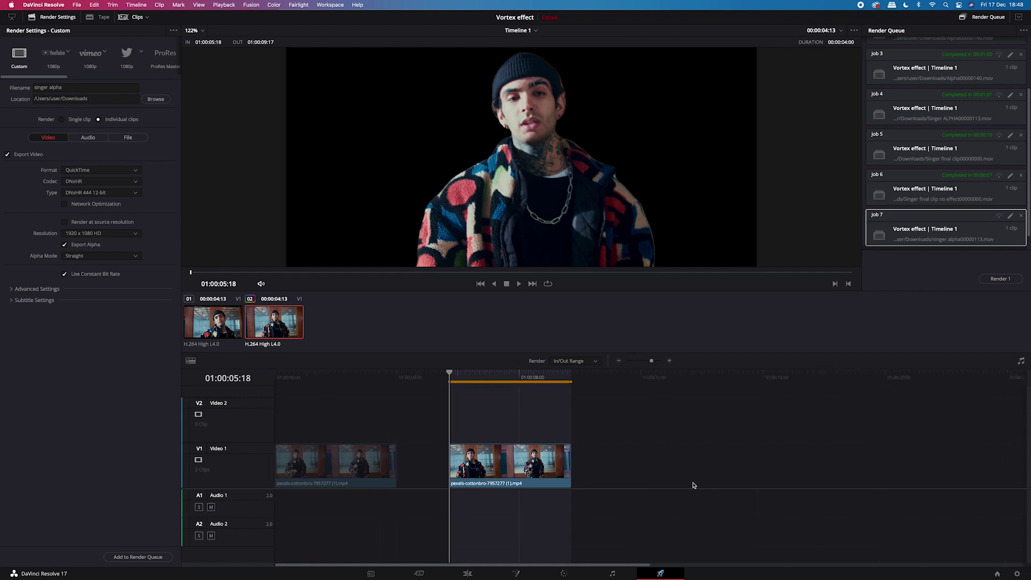
left_click(468, 574)
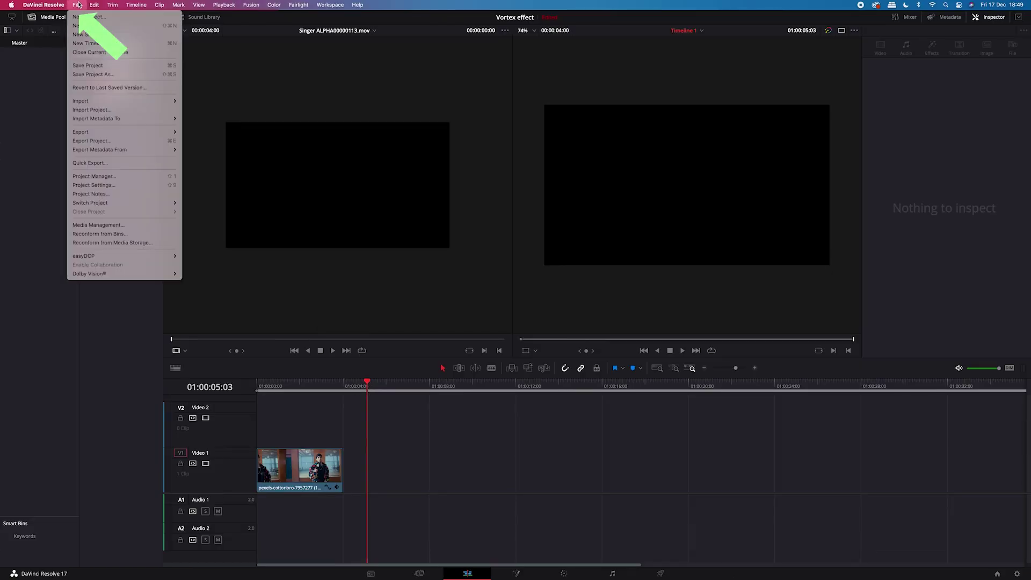
Import the 'Singer ALPHA00000113' render and place it on Video 1 after the first clip
left_click(207, 104)
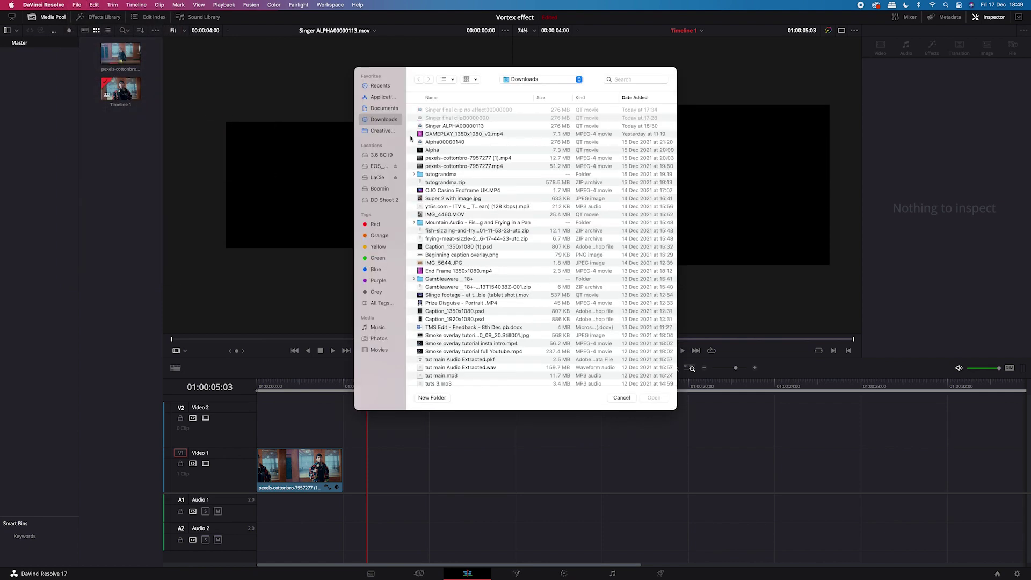
double_click(445, 126)
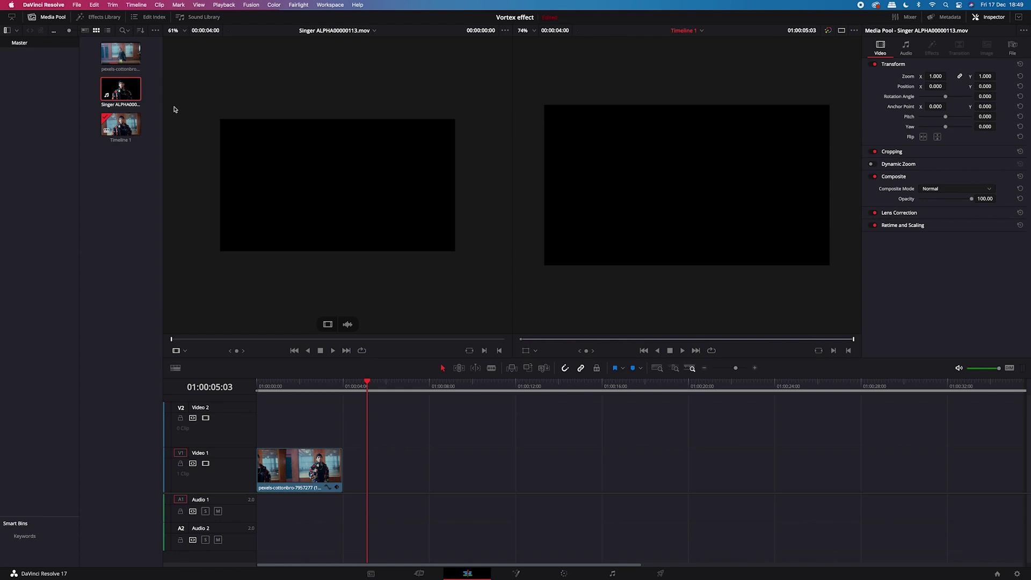
left_click(122, 92)
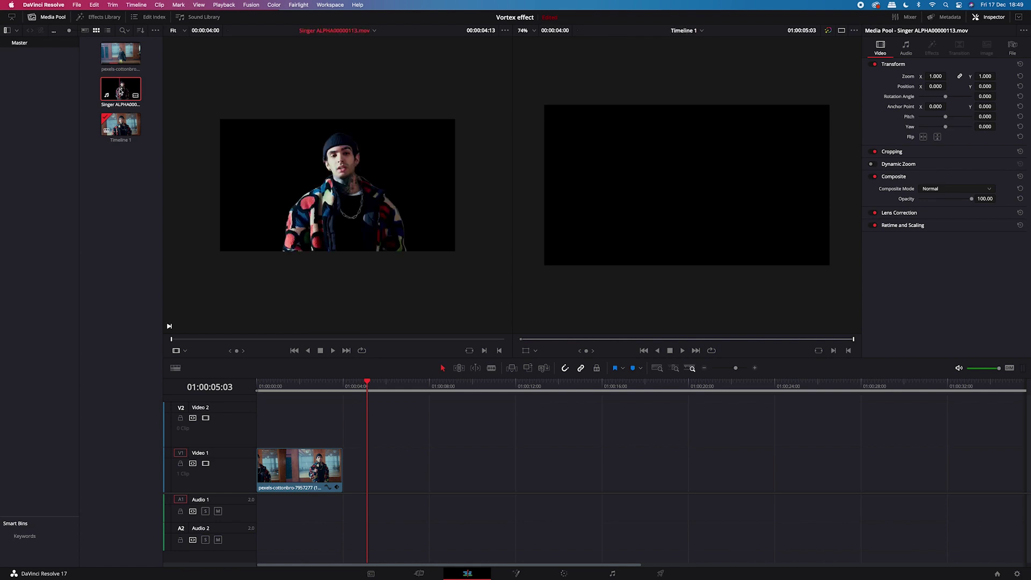
left_click_drag(122, 92, 388, 490)
left_click(389, 497)
Unlink and delete the singer clip's audio, then move the video to Video 2 at the timeline start
right_click(425, 504)
left_click(445, 499)
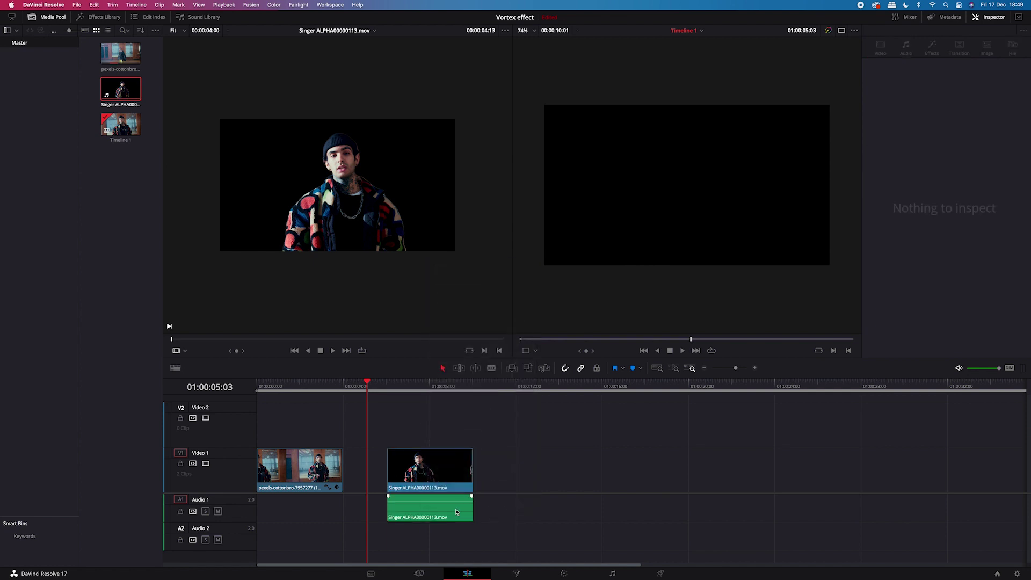
left_click(450, 512)
key("Delete")
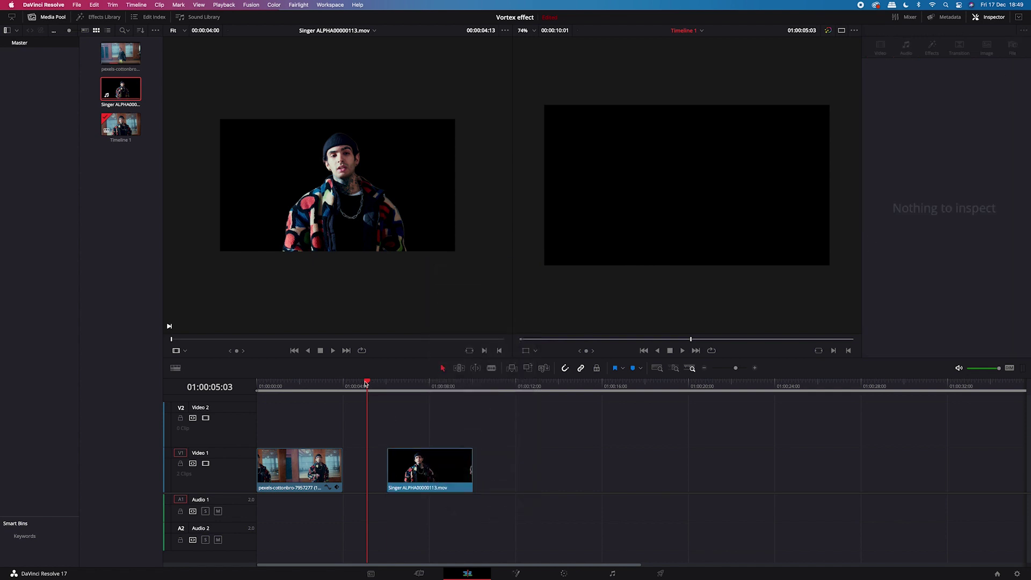
left_click_drag(418, 484, 348, 438)
left_click_drag(265, 368, 173, 368)
left_click(198, 287)
Select the stacked V1 and V2 clips, make a New Fusion Clip, and open it in Fusion
left_click_drag(198, 290, 209, 290)
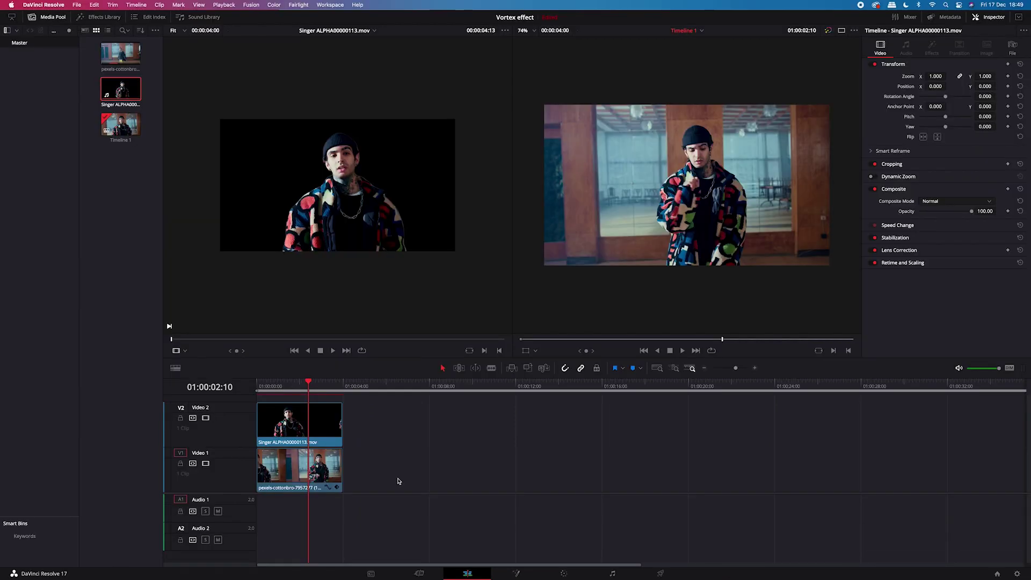
left_click_drag(399, 480, 332, 432)
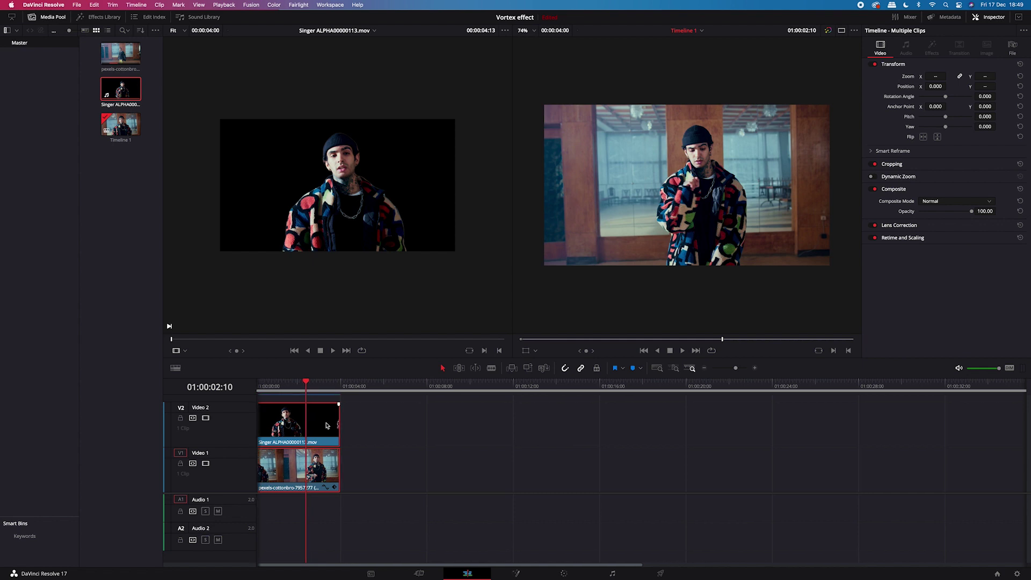
right_click(326, 426)
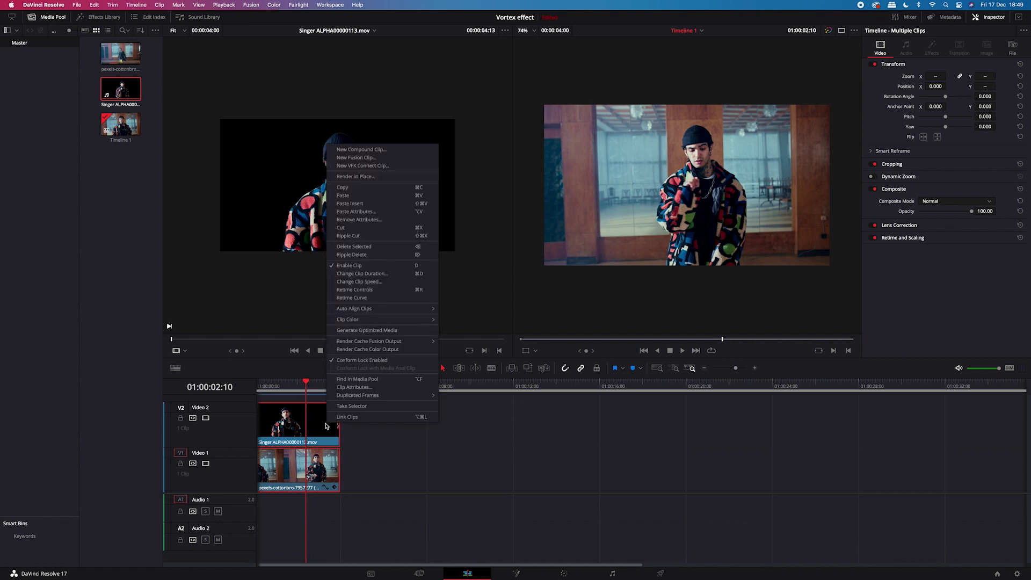
left_click(367, 161)
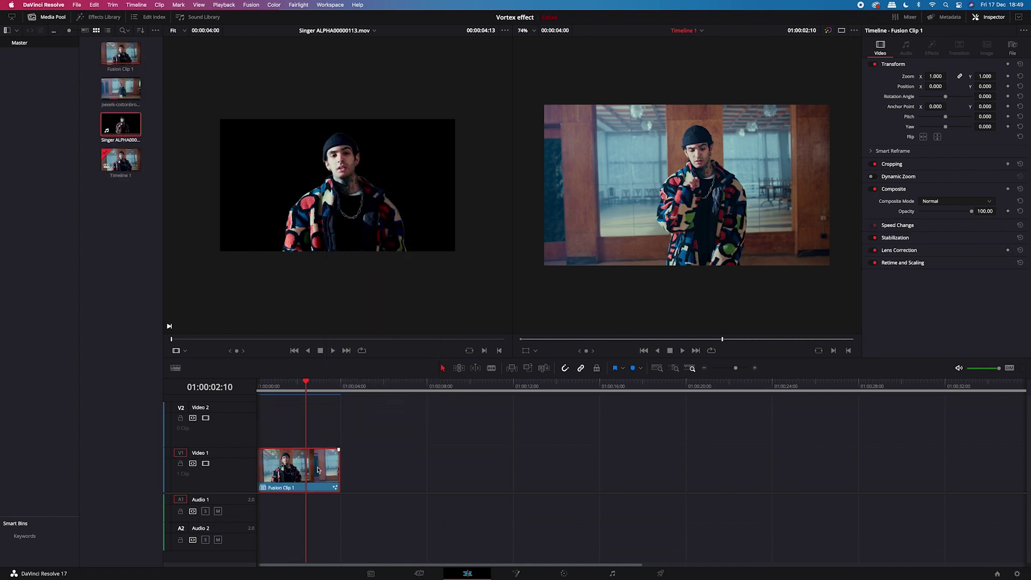
left_click(522, 575)
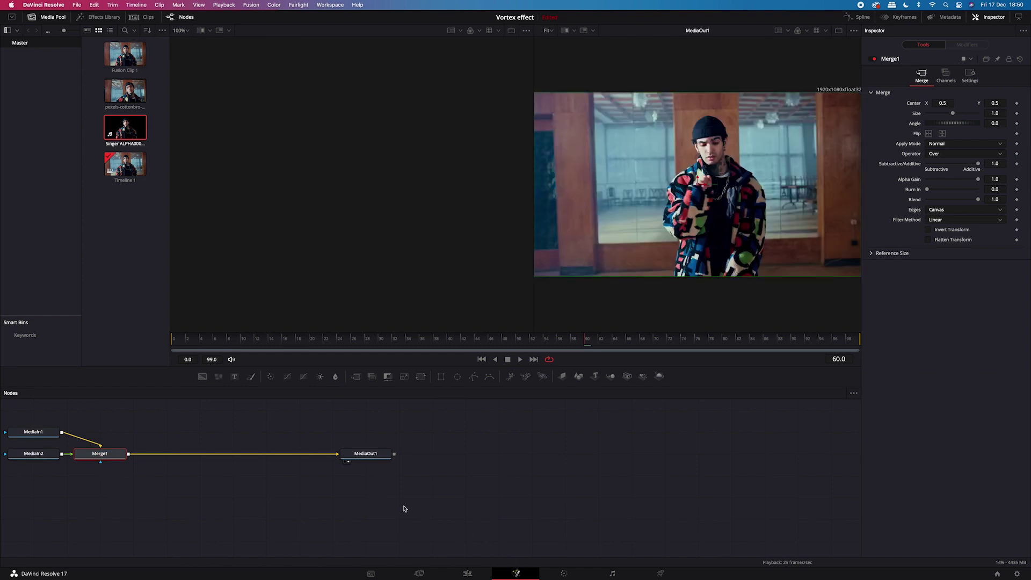
Shift the nodes down, place MediaIn1 above Merge1, and preview MediaIn1 and MediaIn2 in the viewer
left_click_drag(481, 505, 345, 512)
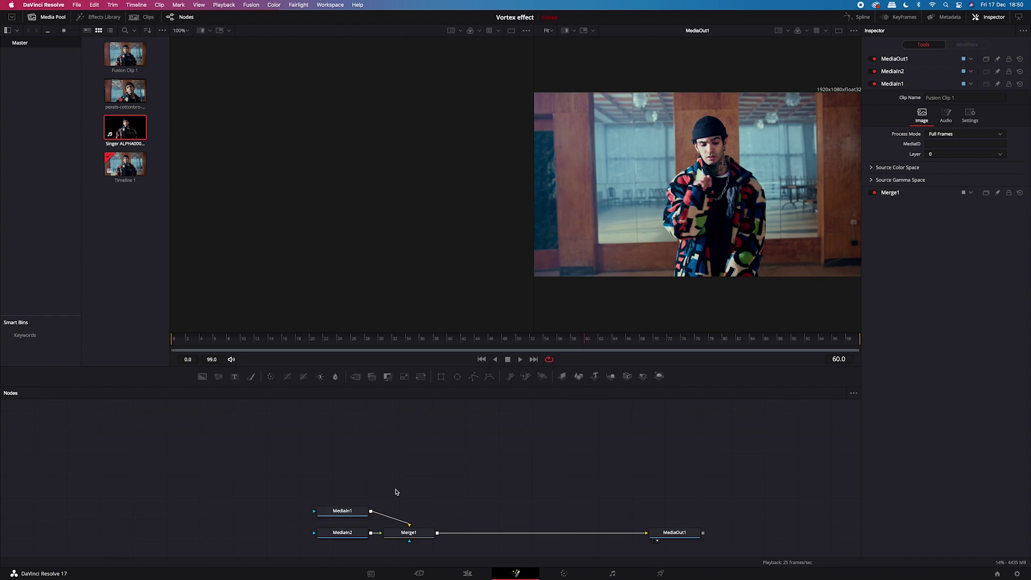
left_click(322, 520)
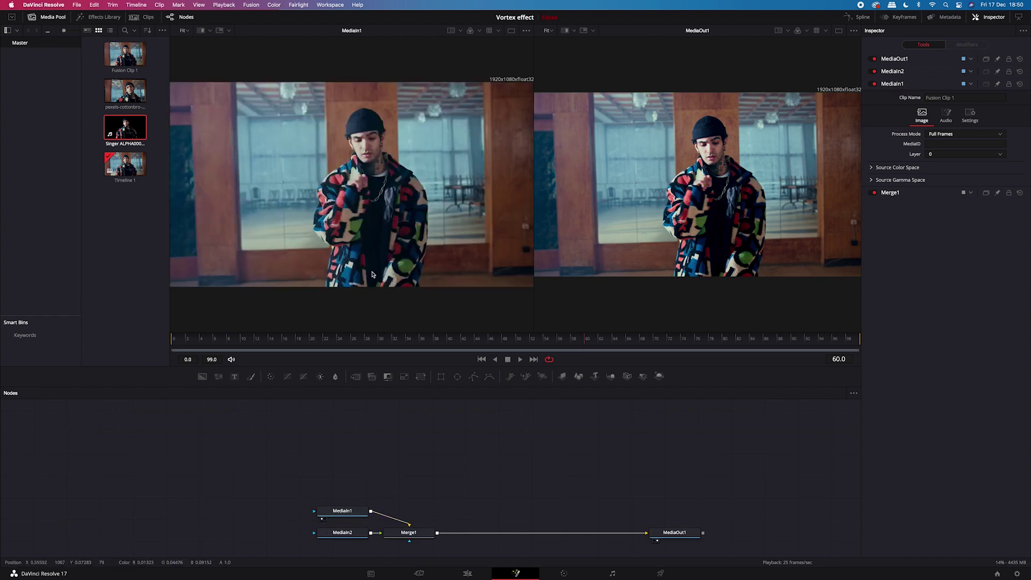
left_click_drag(349, 513, 417, 414)
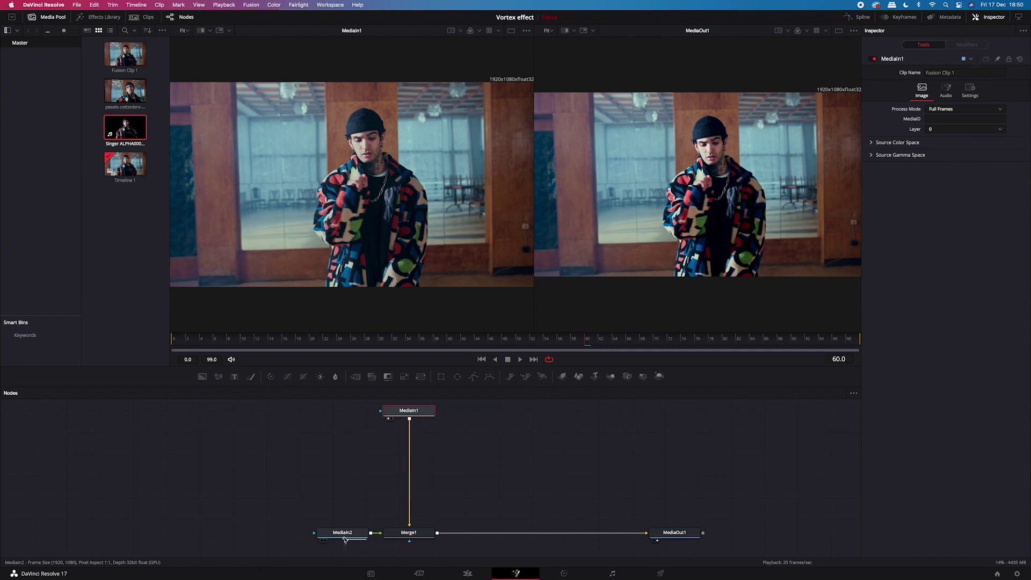
left_click(323, 537)
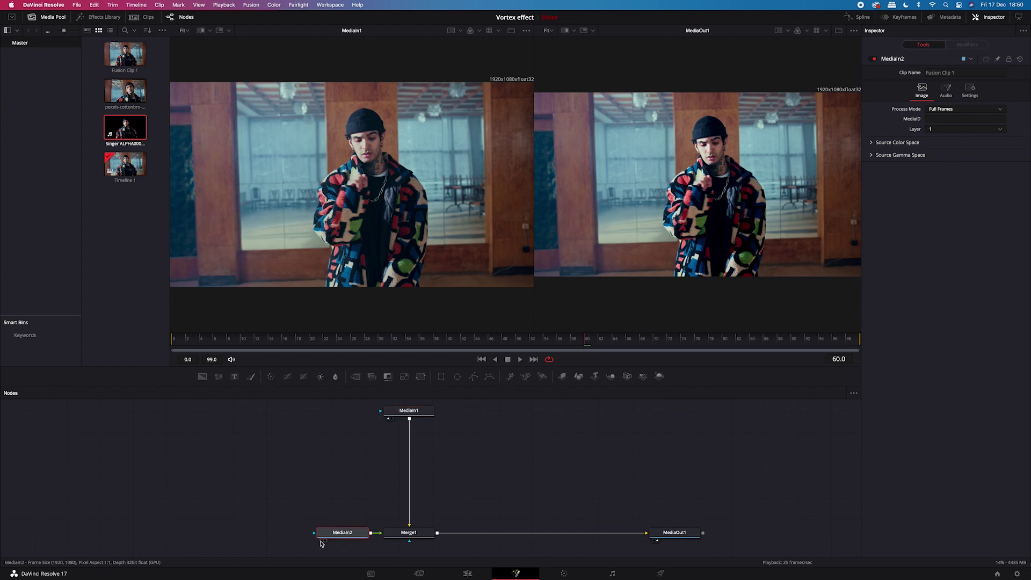
left_click(321, 540)
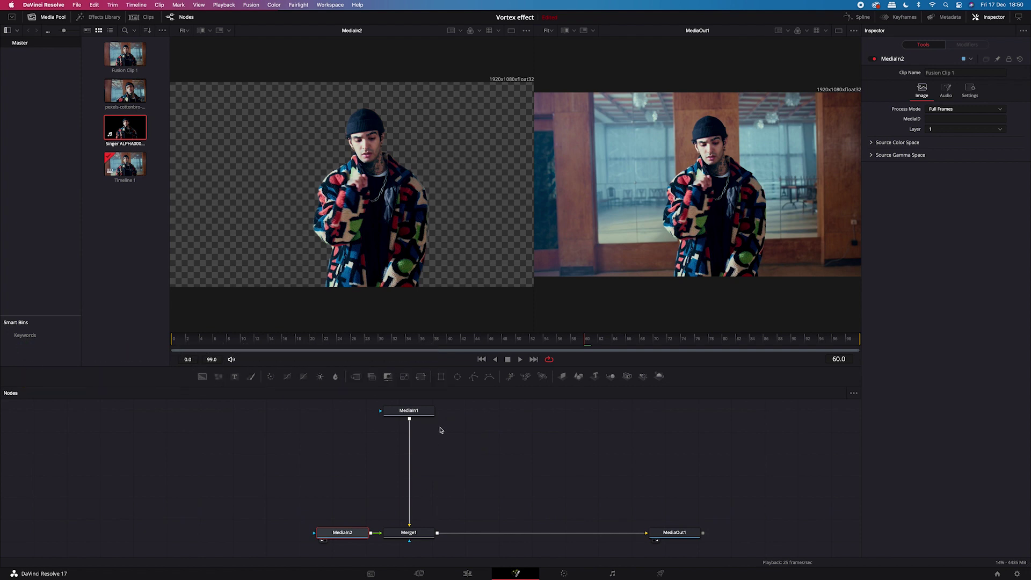
left_click(423, 413)
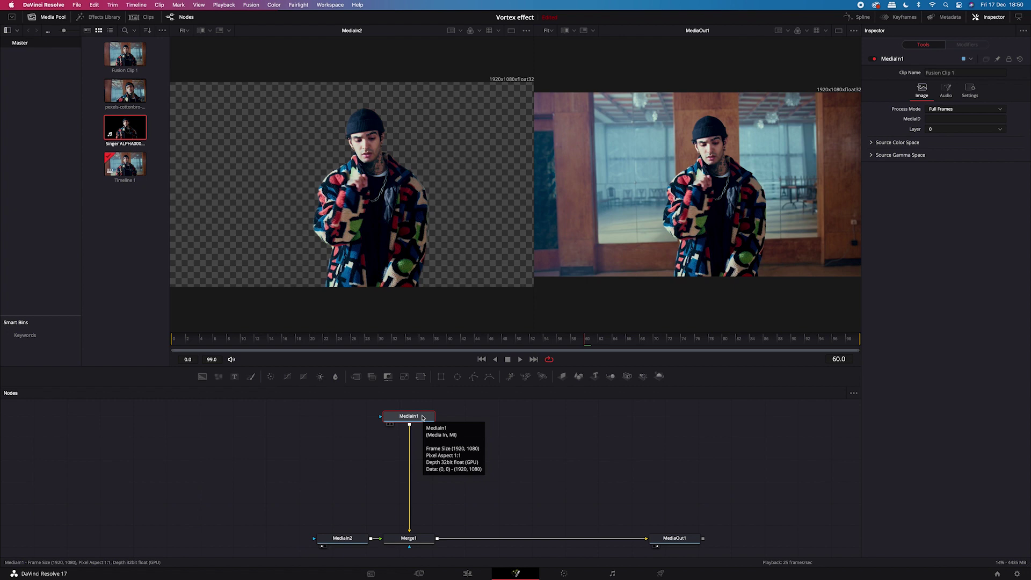
Insert a Displace node between MediaIn1 and Merge1 using the 'disp' tool search
key("shift+space")
type("Transform")
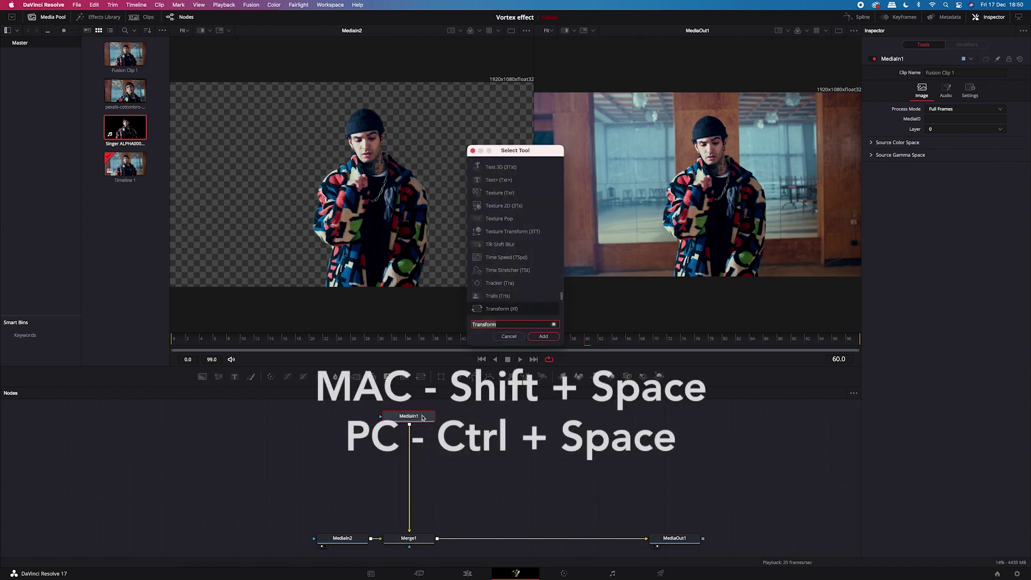
key("BackSpace")
key("BackSpace")
key("BackSpace")
key("BackSpace")
key("BackSpace")
key("BackSpace")
key("BackSpace")
key("BackSpace")
key("BackSpace")
type("disp")
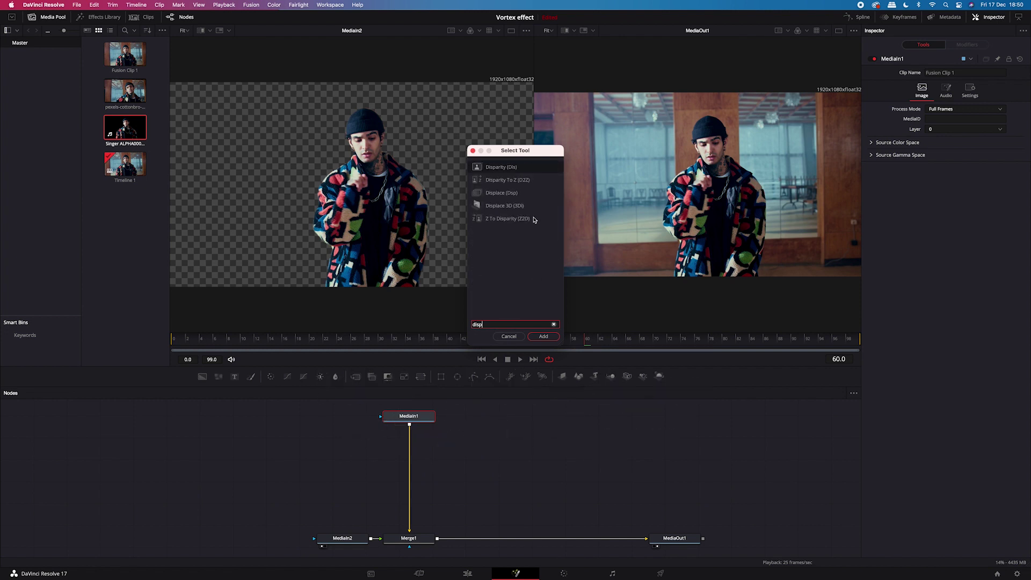
left_click(515, 194)
left_click(544, 337)
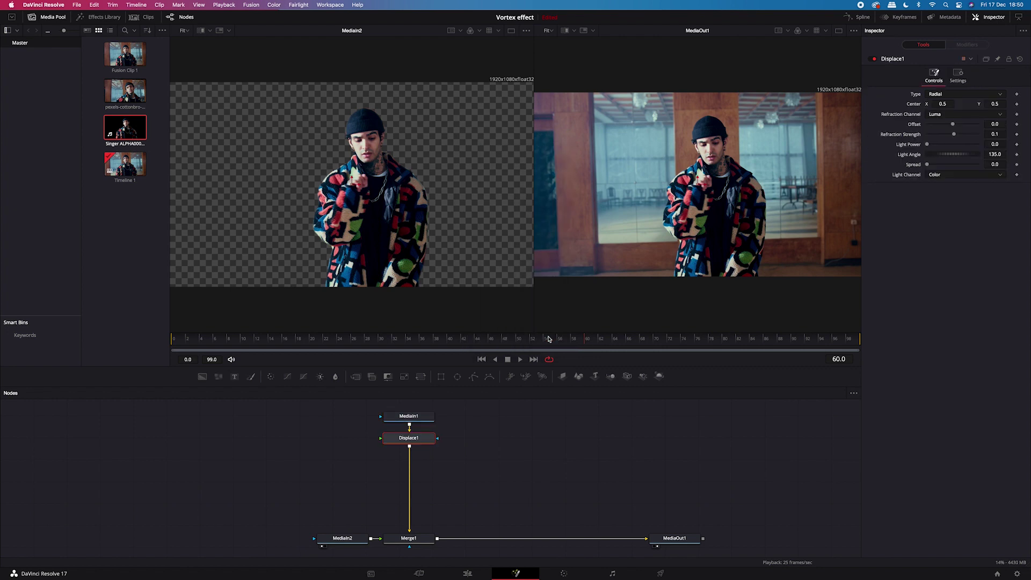
left_click(511, 441)
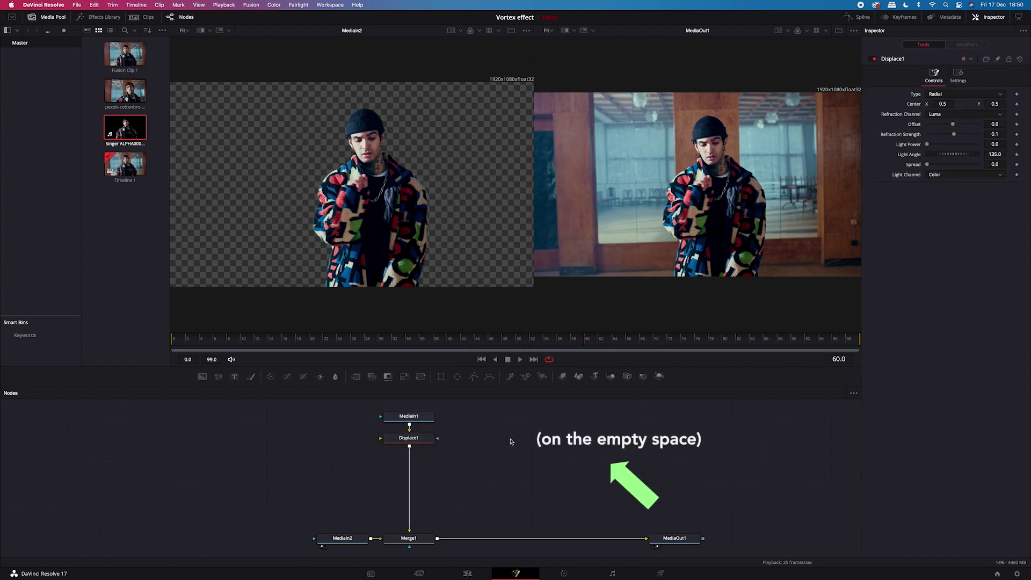
Add a FastNoise node and place it to the left of Displace1
key("shift+space")
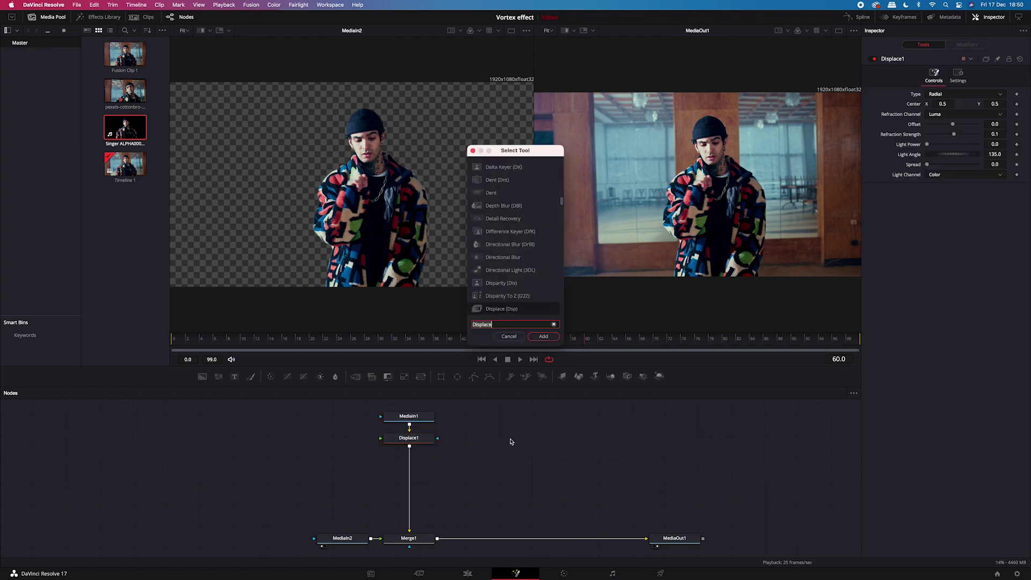
type("fast")
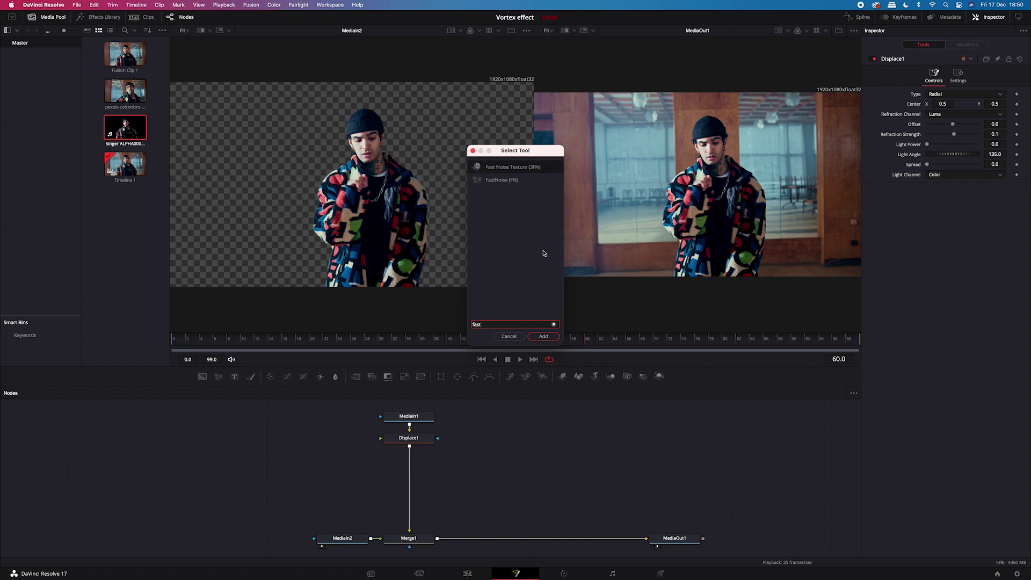
left_click(517, 180)
left_click(543, 336)
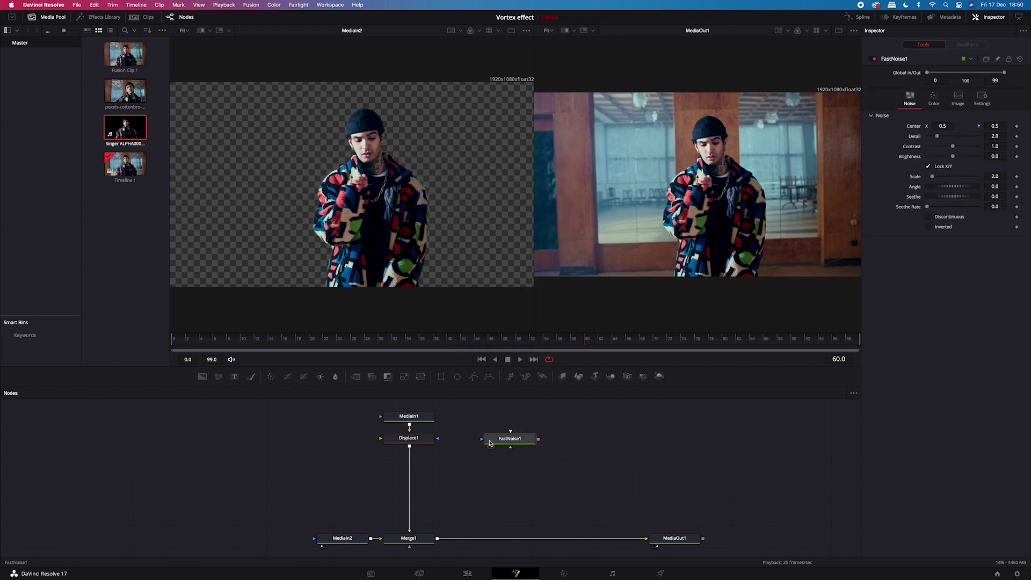
left_click_drag(494, 445, 406, 438)
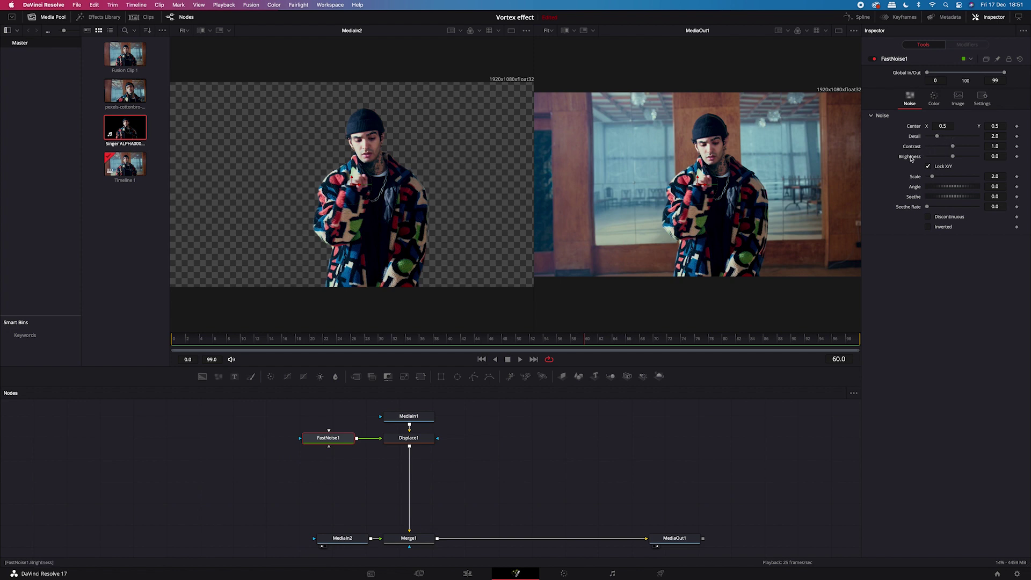
Set FastNoise1 to Contrast 5, Brightness -1, Detail 10 and Scale about 7.4
left_click_drag(954, 146, 926, 156)
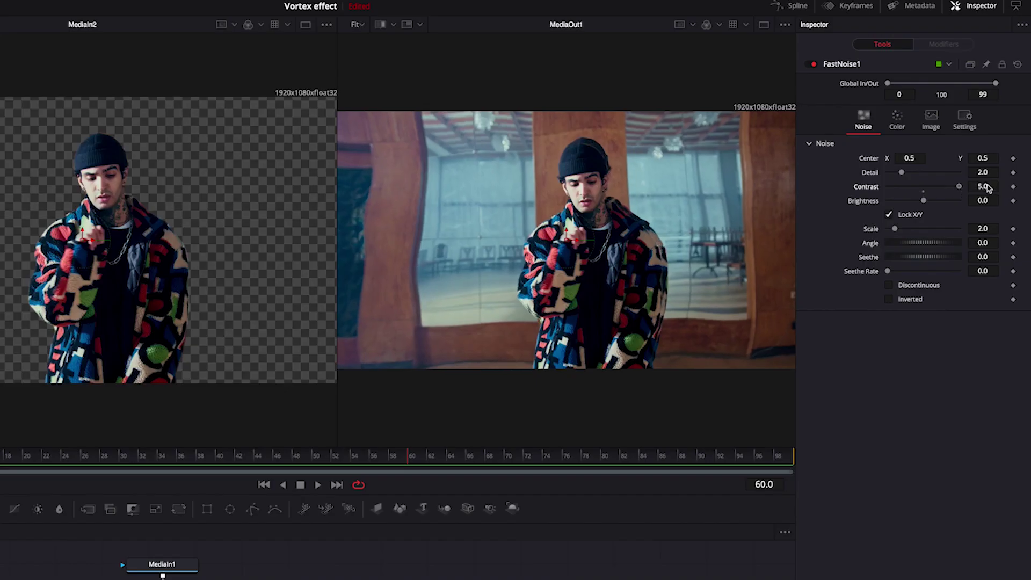
left_click_drag(888, 204, 861, 203)
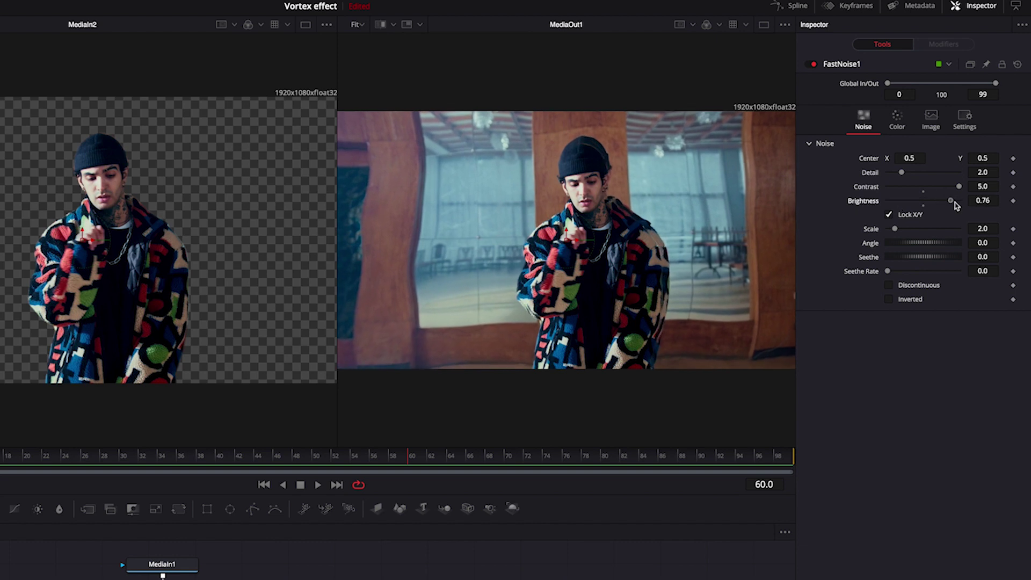
left_click_drag(902, 172, 974, 172)
left_click_drag(905, 229, 916, 232)
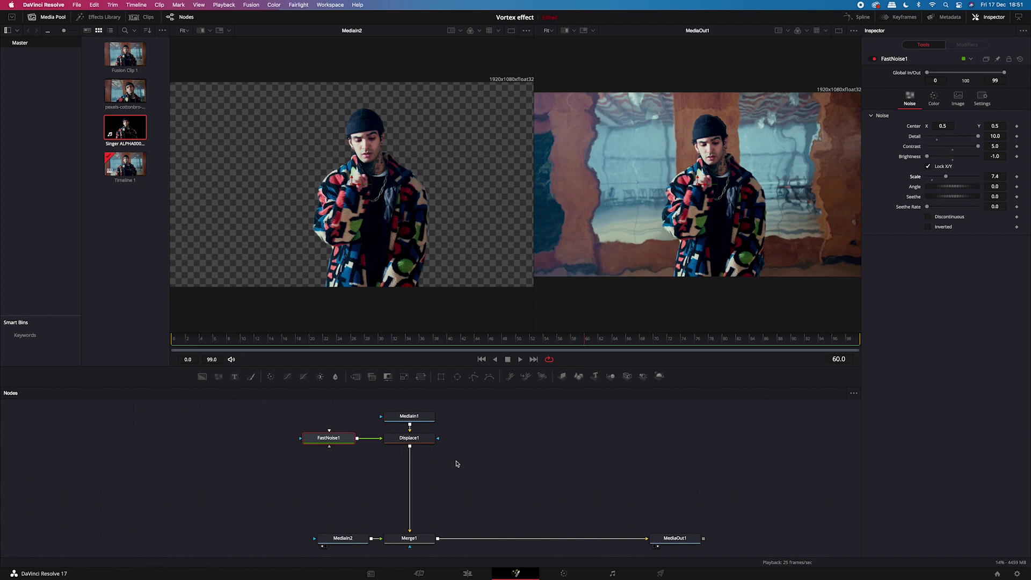
Keyframe Displace1 Refraction Strength negative at frame 22 and back to 0 at frame 30
left_click(418, 440)
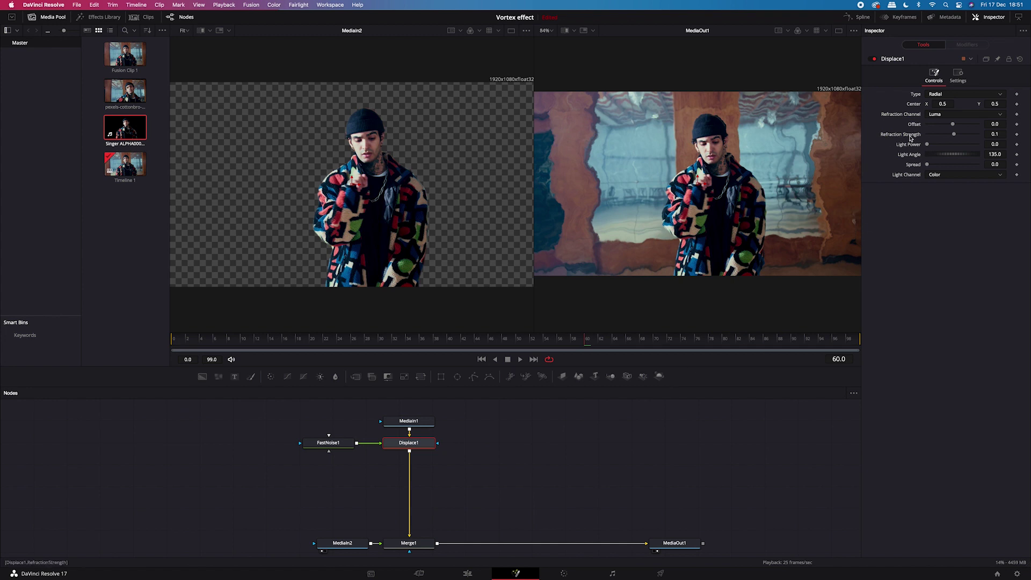
left_click_drag(956, 138, 922, 141)
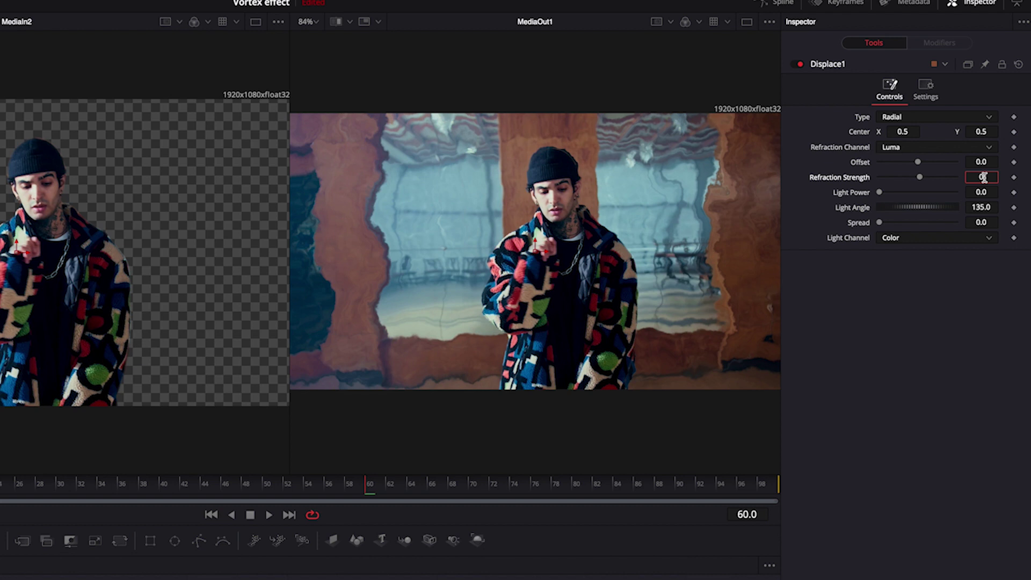
key("Return")
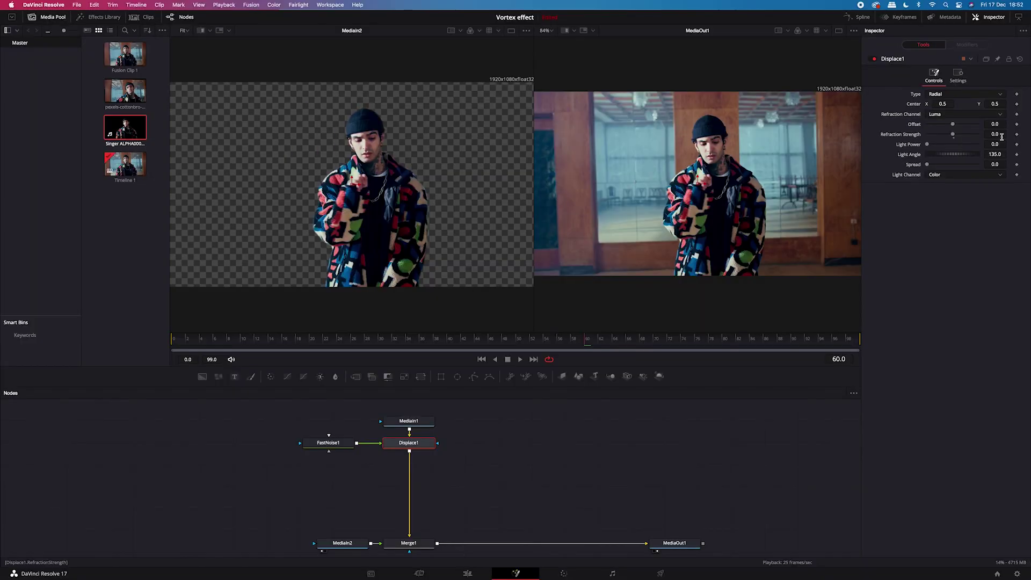
left_click_drag(198, 345, 272, 346)
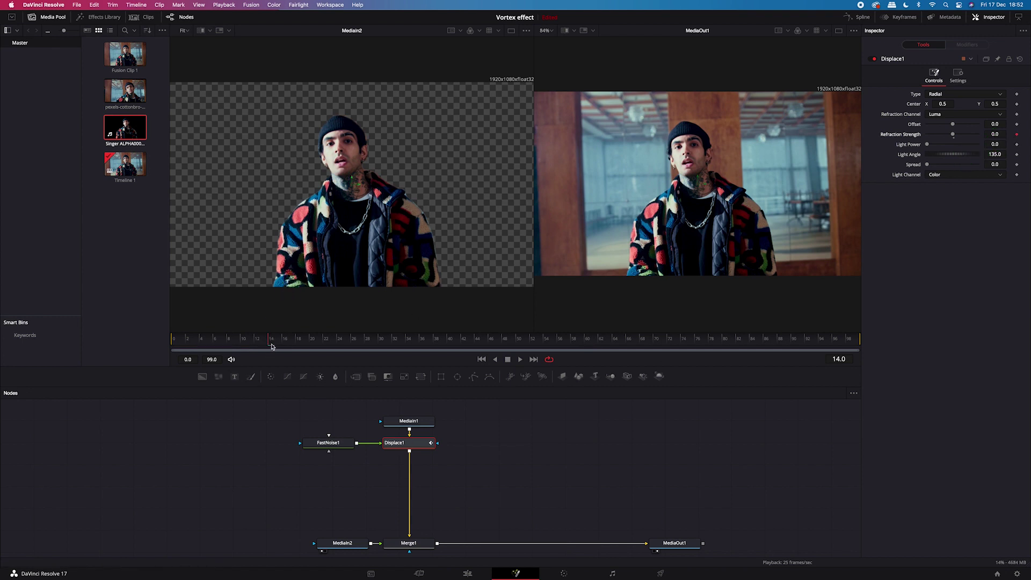
left_click_drag(275, 347, 324, 348)
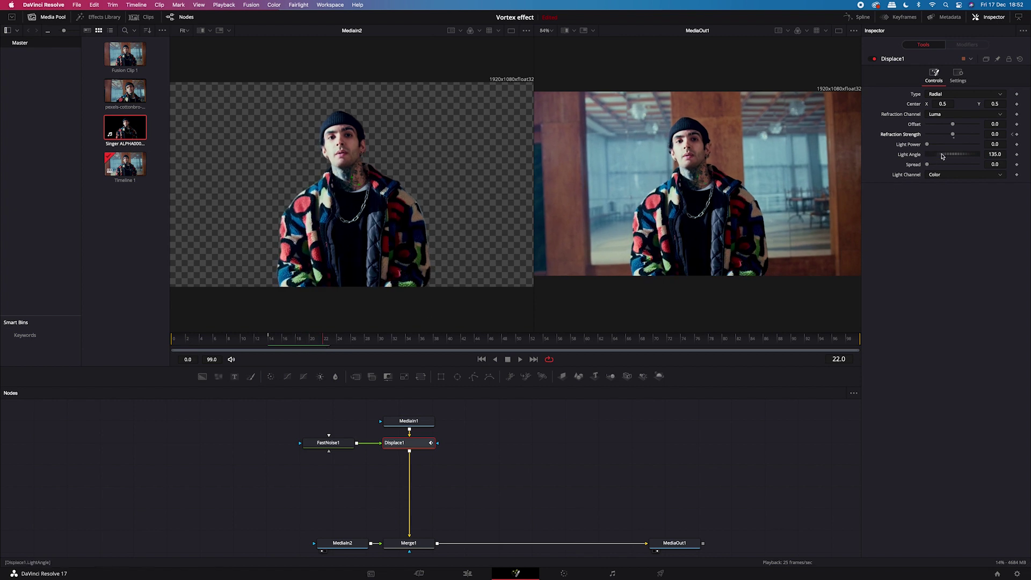
left_click_drag(954, 134, 950, 139)
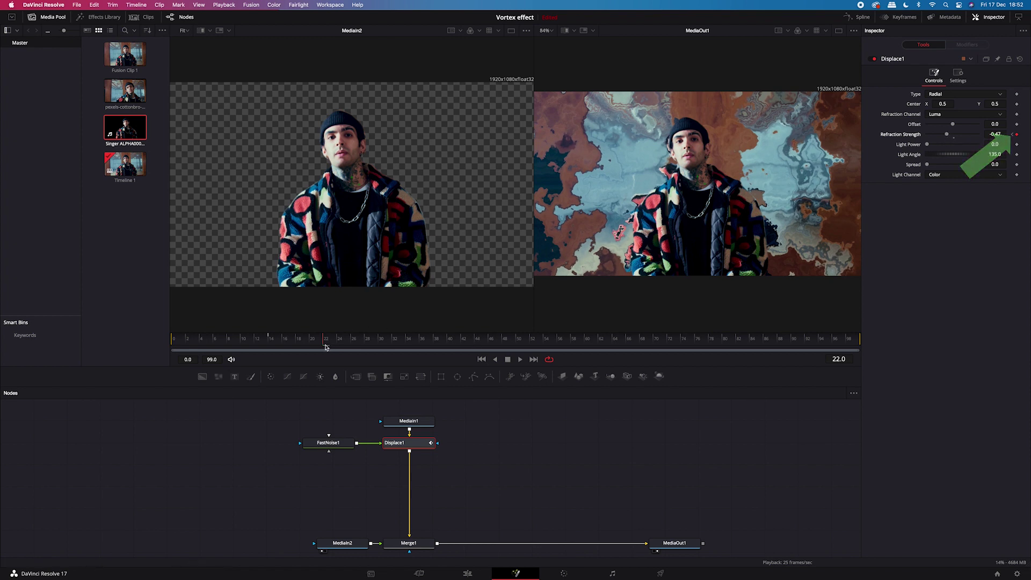
left_click_drag(327, 346, 379, 346)
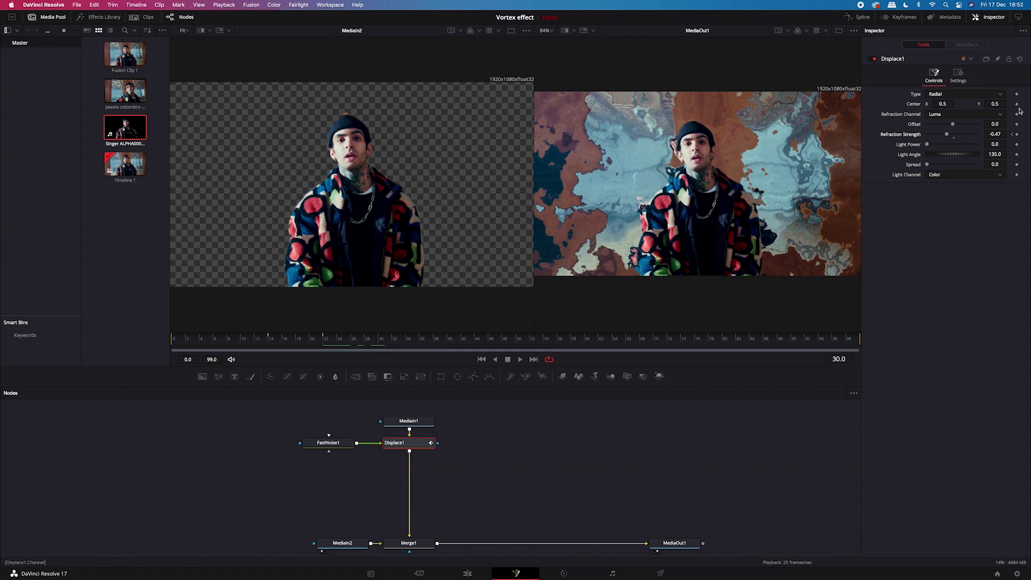
left_click(1001, 133)
type("0")
key("Tab")
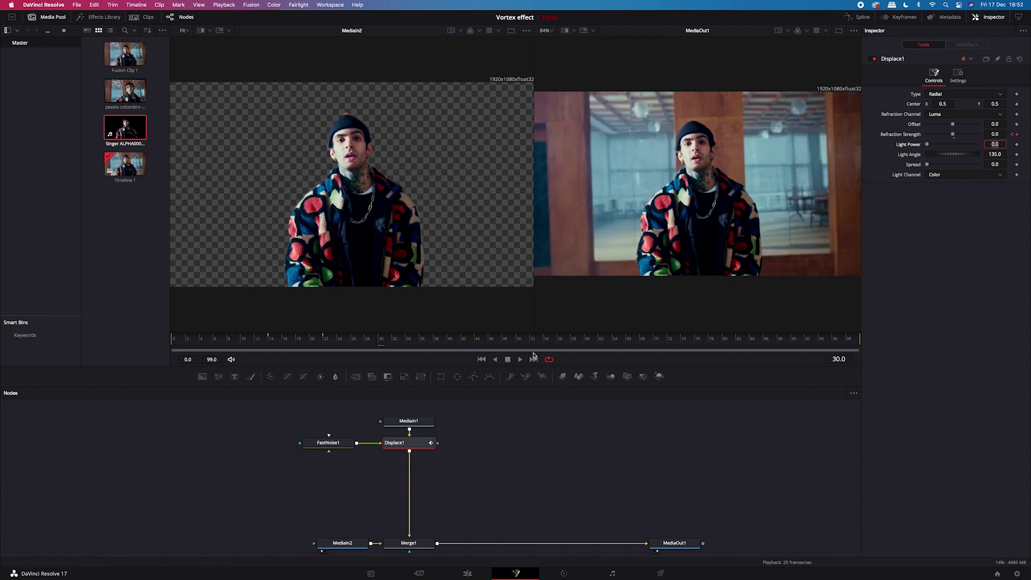
Keyframe Refraction Strength at frame 44, spike it near frame 52, return to 0 at 60
left_click(479, 347)
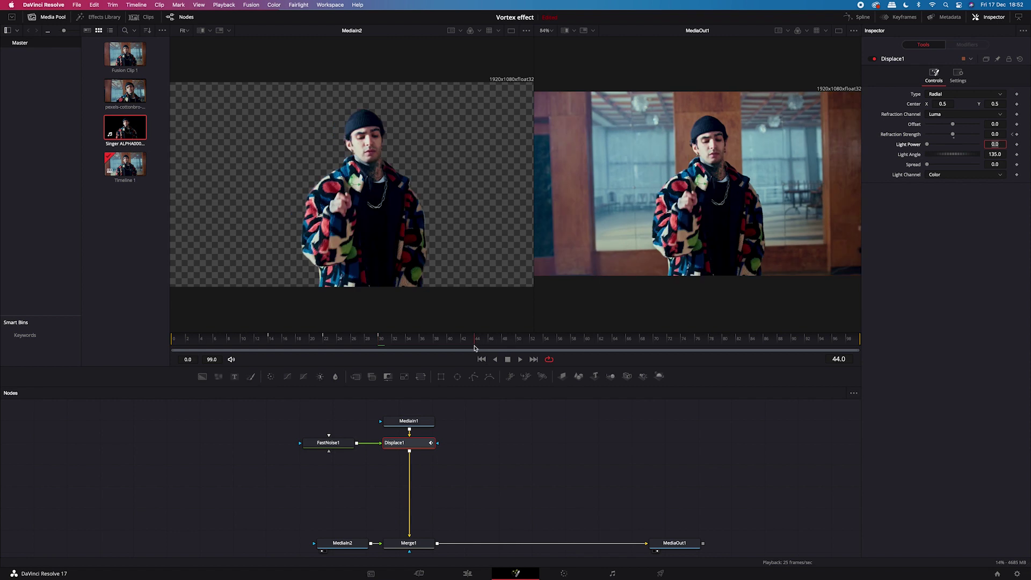
left_click(1017, 135)
left_click_drag(480, 346, 532, 346)
left_click_drag(953, 134, 960, 135)
left_click_drag(532, 346, 587, 346)
left_click(996, 134)
type("0")
key("Tab")
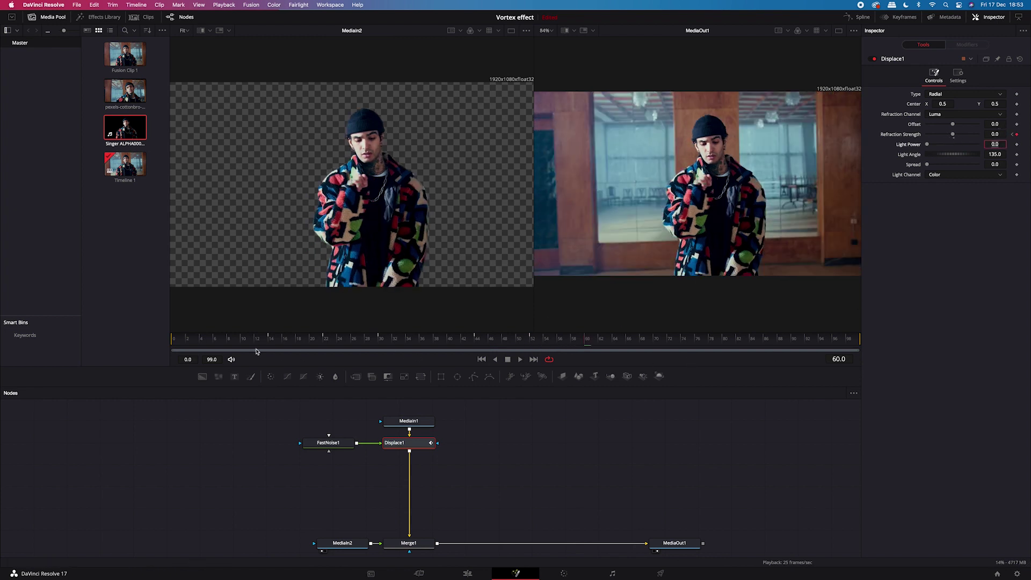
key("space")
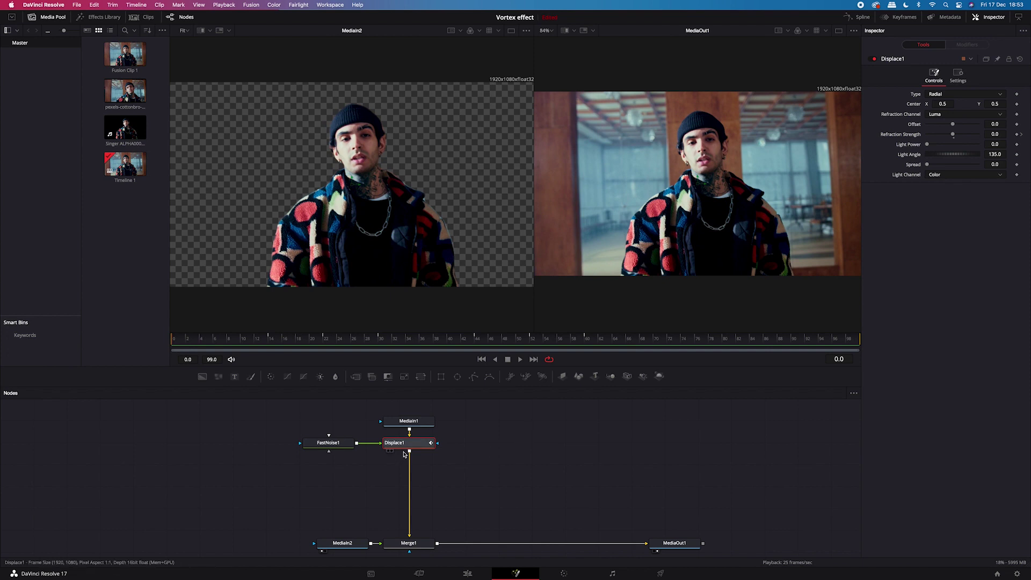
Add a Directional Blur after Displace1 and set its Type to Zoom
key("shift+space")
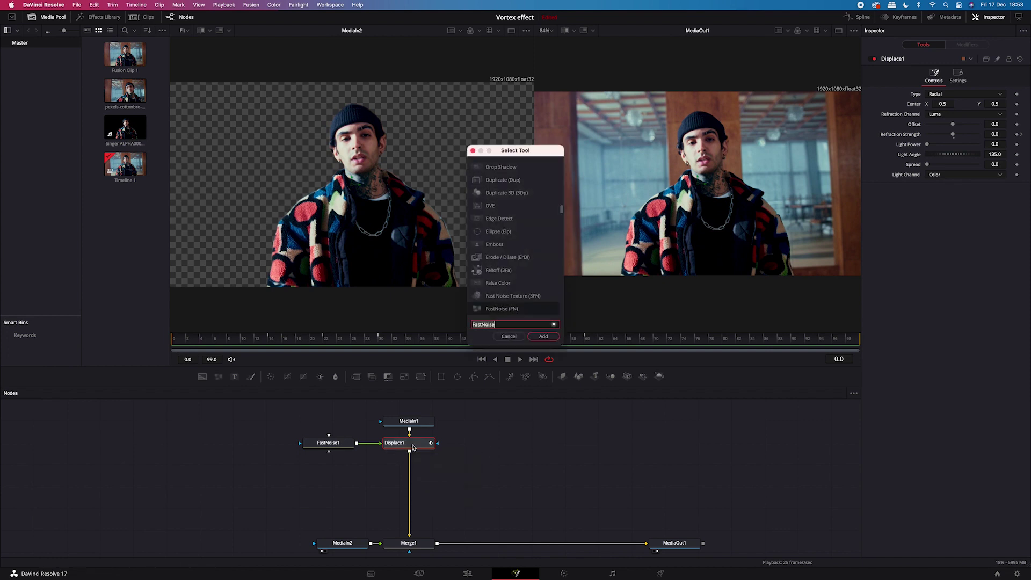
type("directional Blur")
left_click(544, 336)
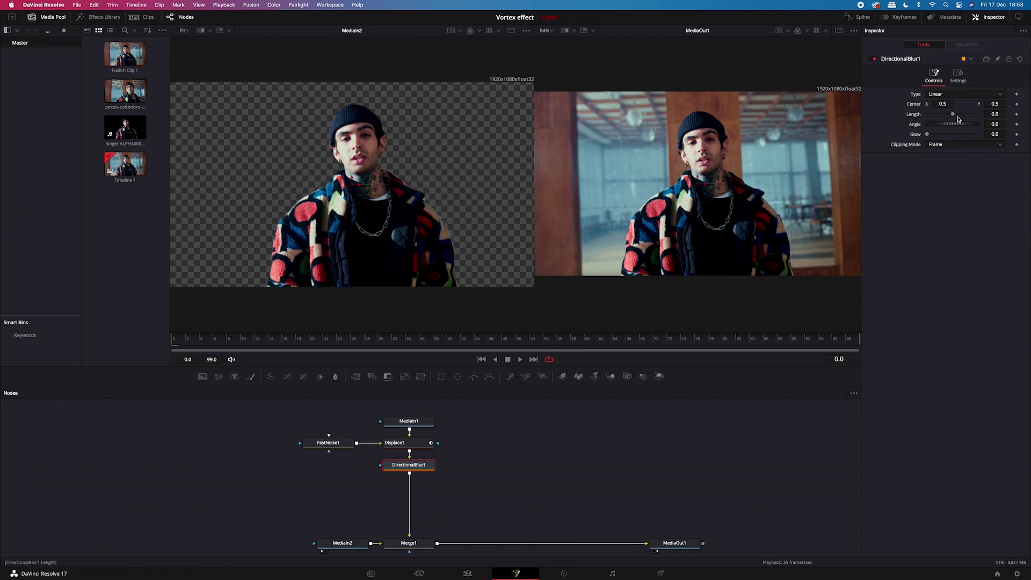
left_click_drag(955, 117, 967, 118)
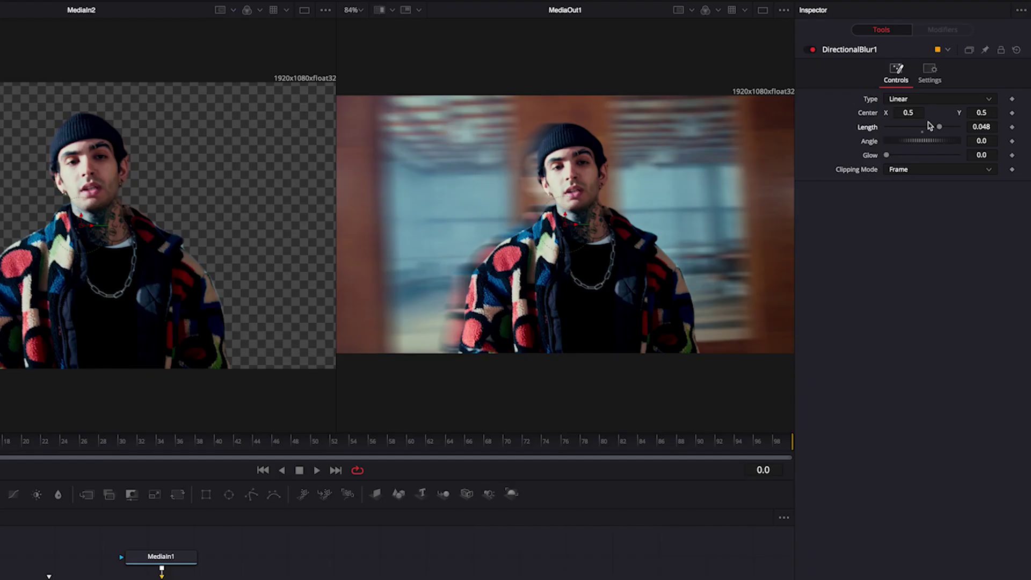
left_click_drag(960, 114, 940, 130)
left_click(912, 102)
left_click(914, 123)
mouse_move(937, 129)
left_mouse_down()
mouse_move(894, 130)
mouse_move(922, 130)
left_mouse_up()
left_click(916, 105)
left_click(916, 137)
left_click(916, 103)
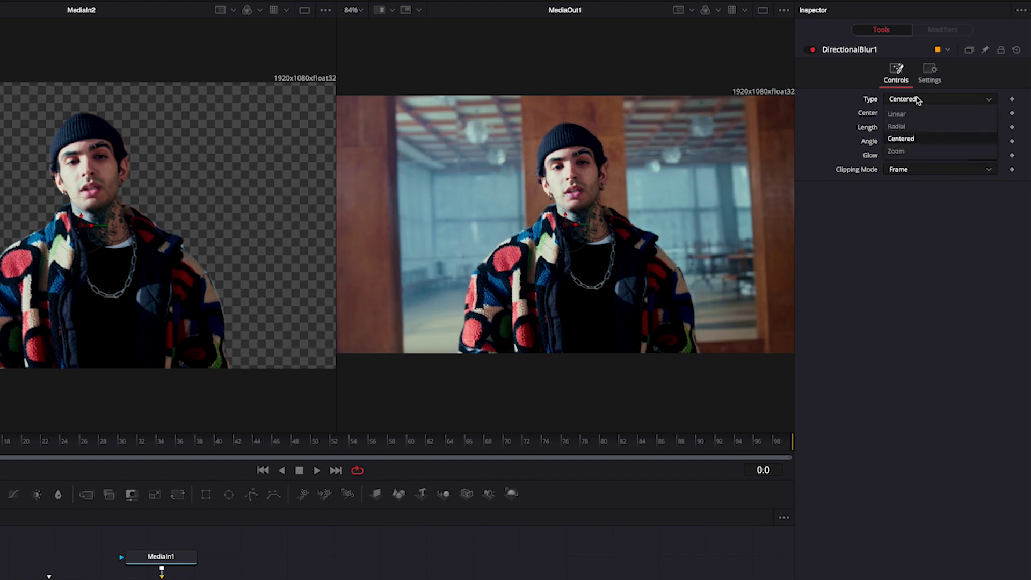
left_click(909, 155)
mouse_move(921, 129)
left_mouse_down()
mouse_move(858, 133)
mouse_move(967, 134)
mouse_move(920, 135)
left_mouse_up()
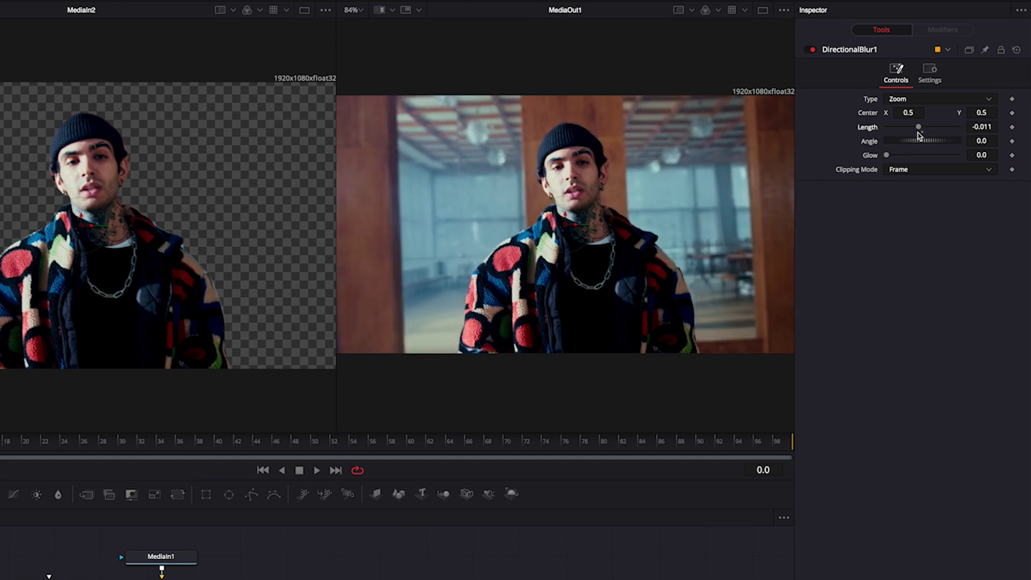
Set blur Length to 0.0 and keyframe it at frame 14
left_click(989, 126)
key("BackSpace")
key("BackSpace")
key("BackSpace")
key("BackSpace")
key("BackSpace")
key("BackSpace")
type("0")
key("Tab")
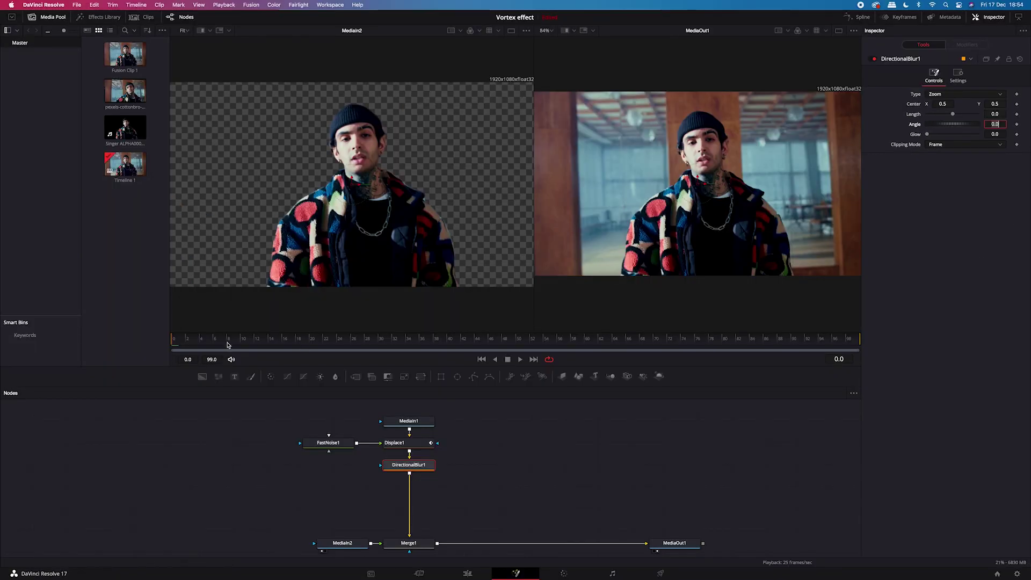
key("space")
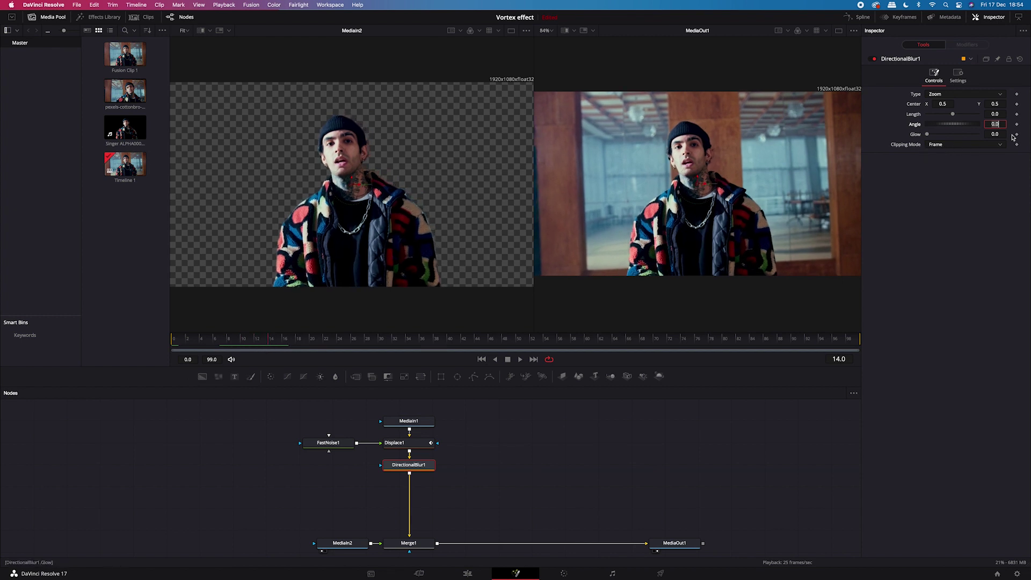
left_click(1018, 114)
Keyframe blur Length -0.1 at frame 22, then 0.0 at frames 30 and 60
left_click_drag(288, 344, 325, 344)
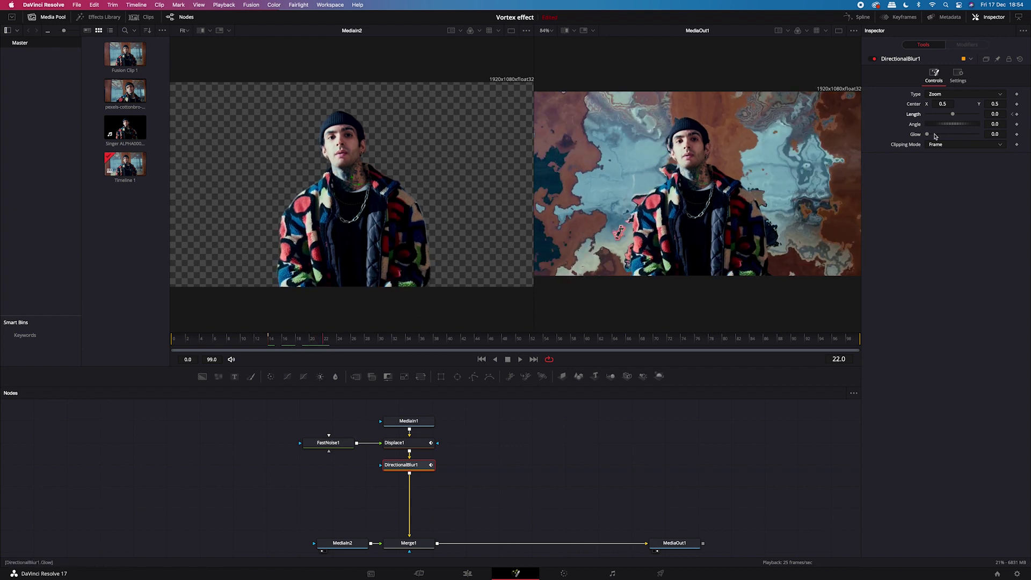
left_click_drag(954, 115, 927, 115)
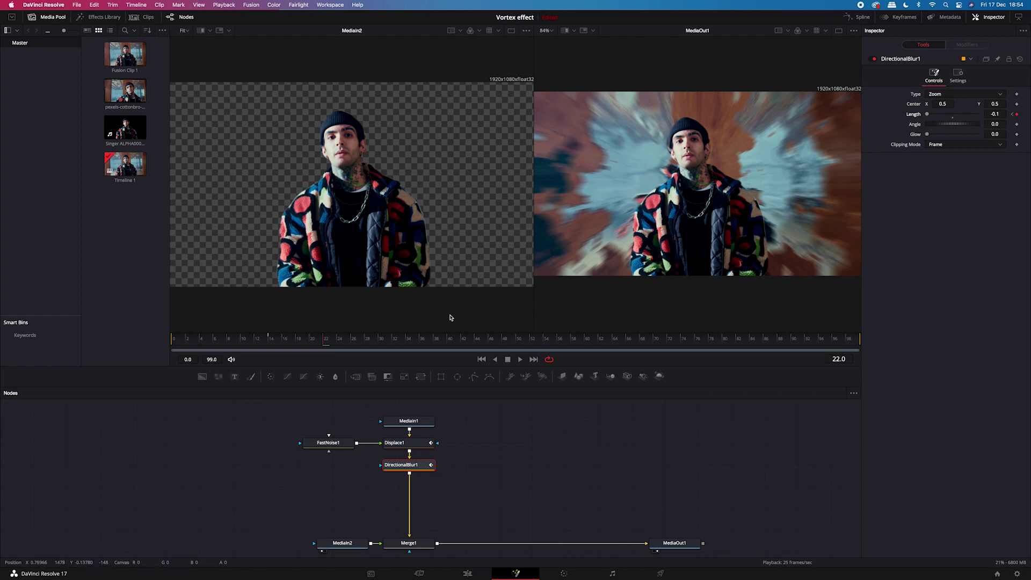
left_click_drag(330, 345, 380, 345)
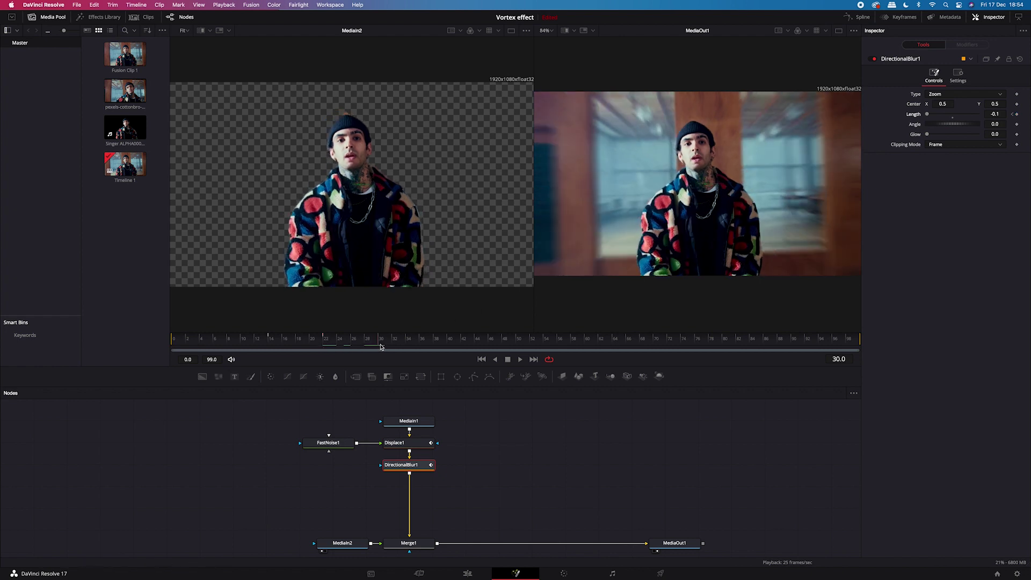
left_click(996, 115)
type("0")
key("Tab")
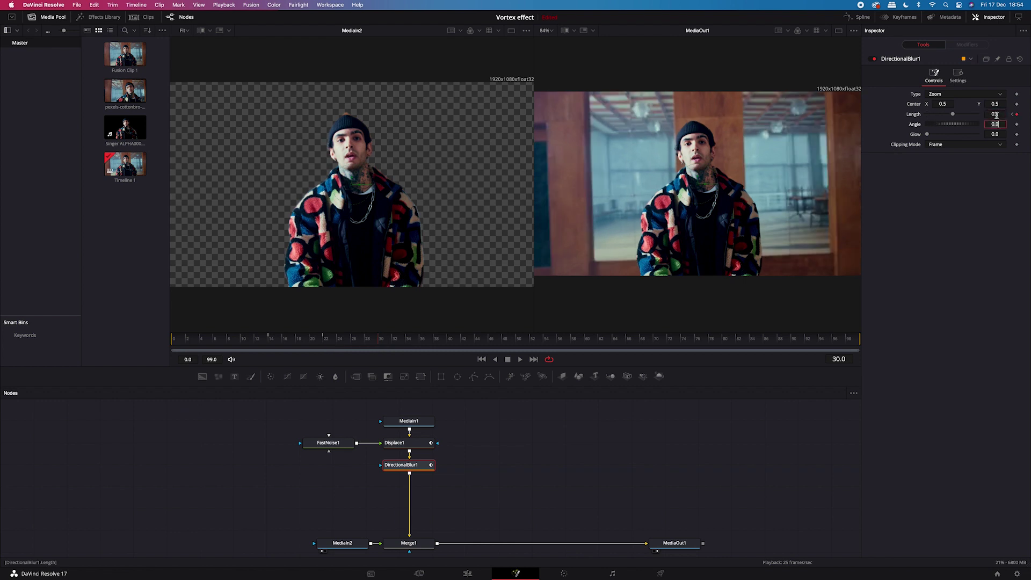
left_click_drag(391, 349, 587, 349)
left_click(1002, 114)
type("0")
key("Tab")
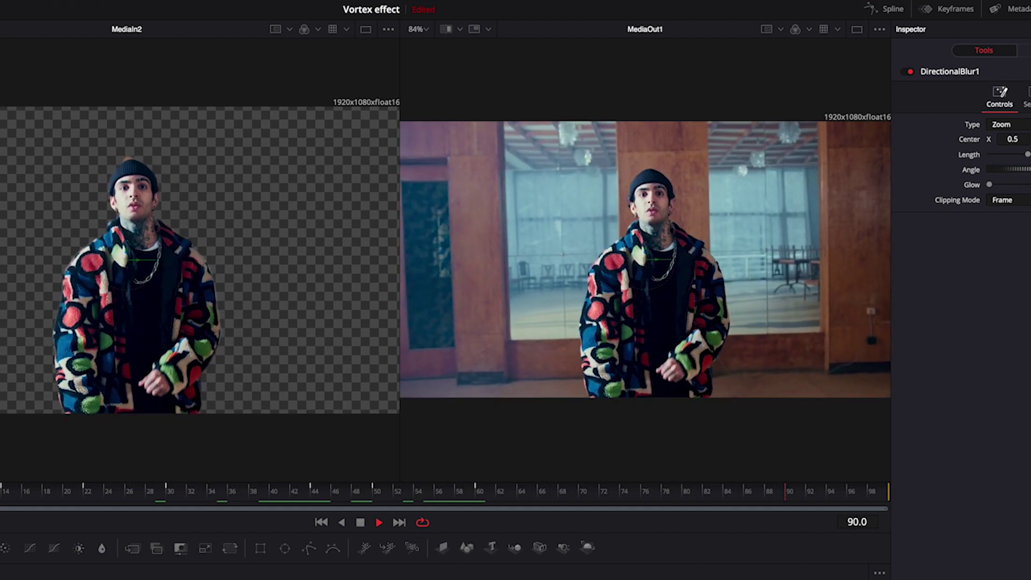
key("space")
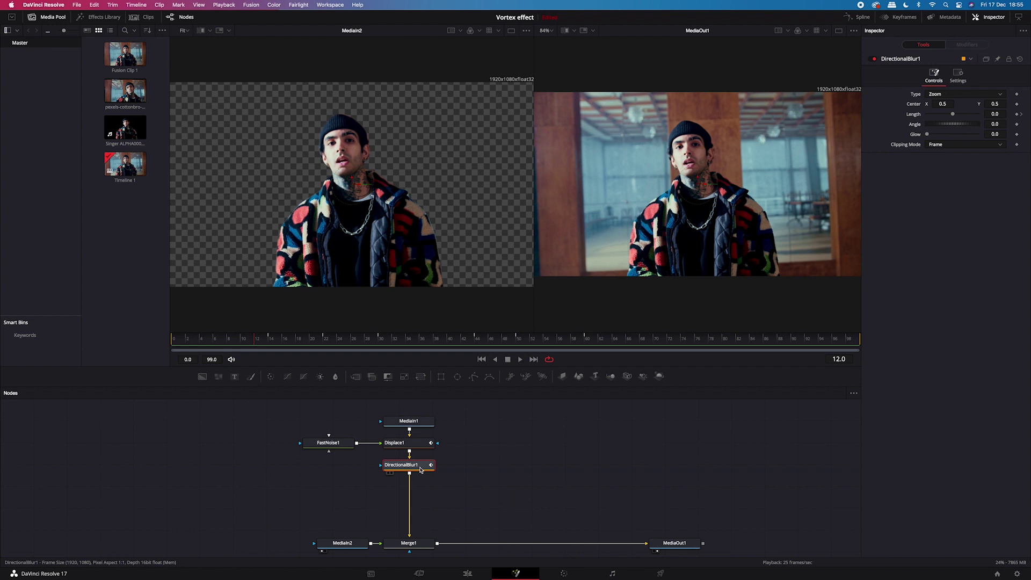
Add a Transform node after the blur and keyframe Size and Angle at frame 14
key("shift+space")
type("tra")
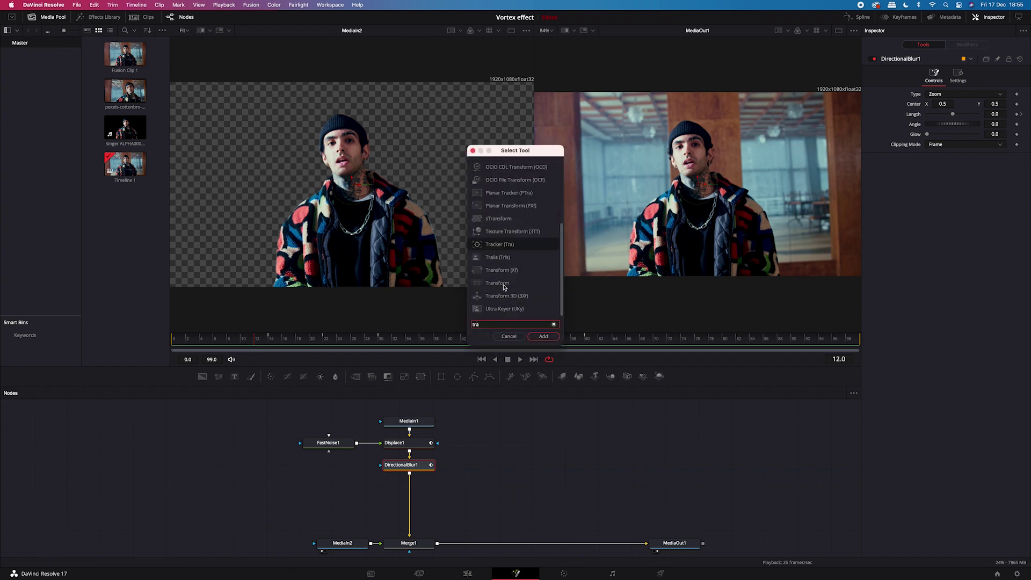
type("nsform")
left_click(544, 336)
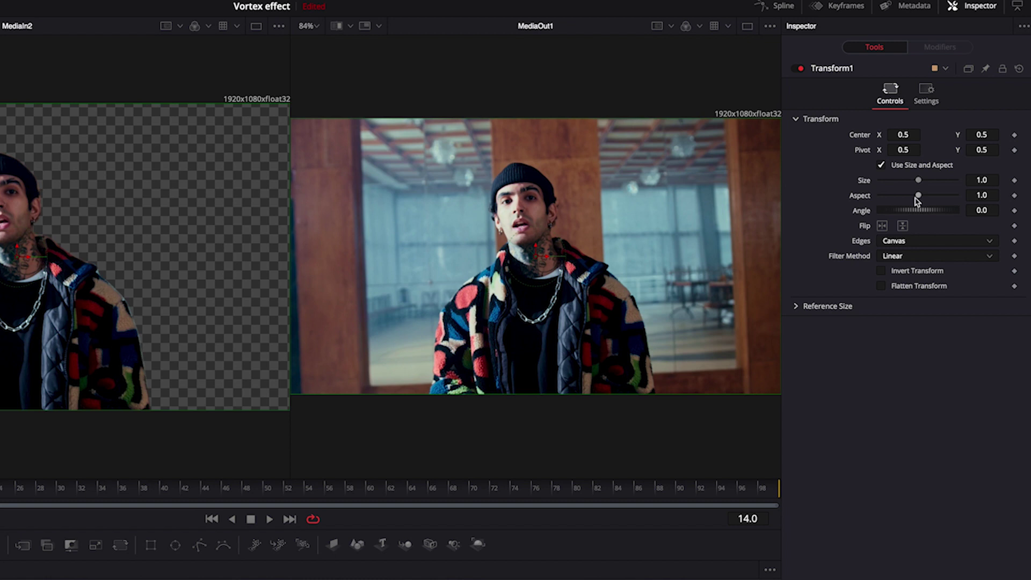
left_click_drag(921, 211, 919, 209)
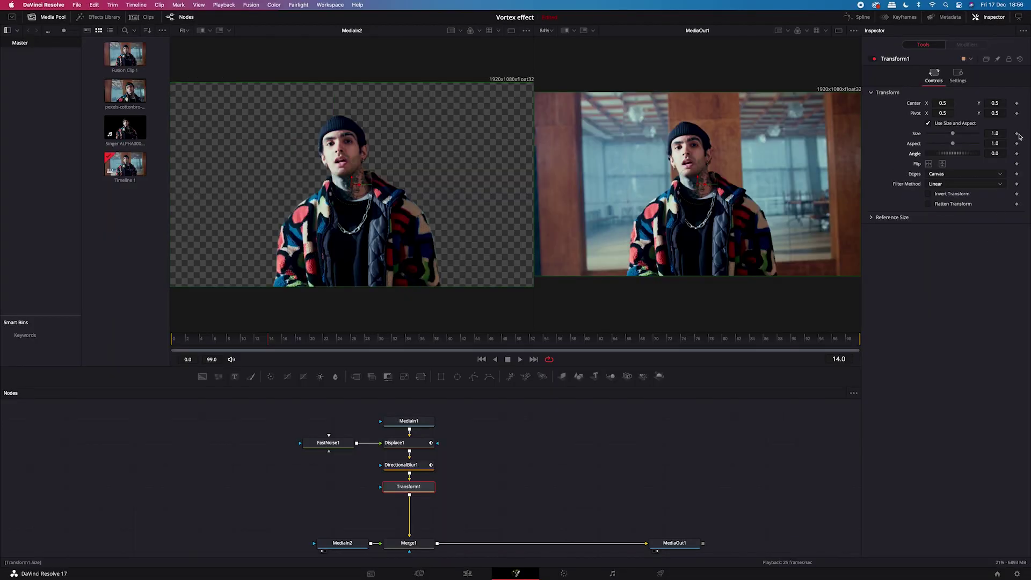
left_click(1017, 134)
Set Size 1.32 and Angle -10.4 at frame 22, back to Size 1 and Angle 0 at frame 30
left_click_drag(270, 344, 324, 346)
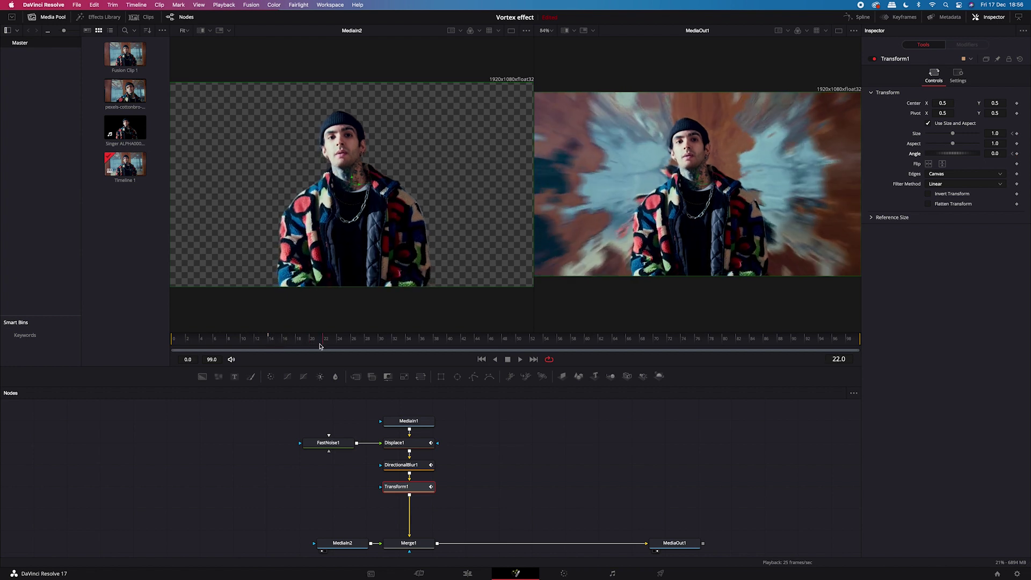
left_click_drag(960, 155, 956, 136)
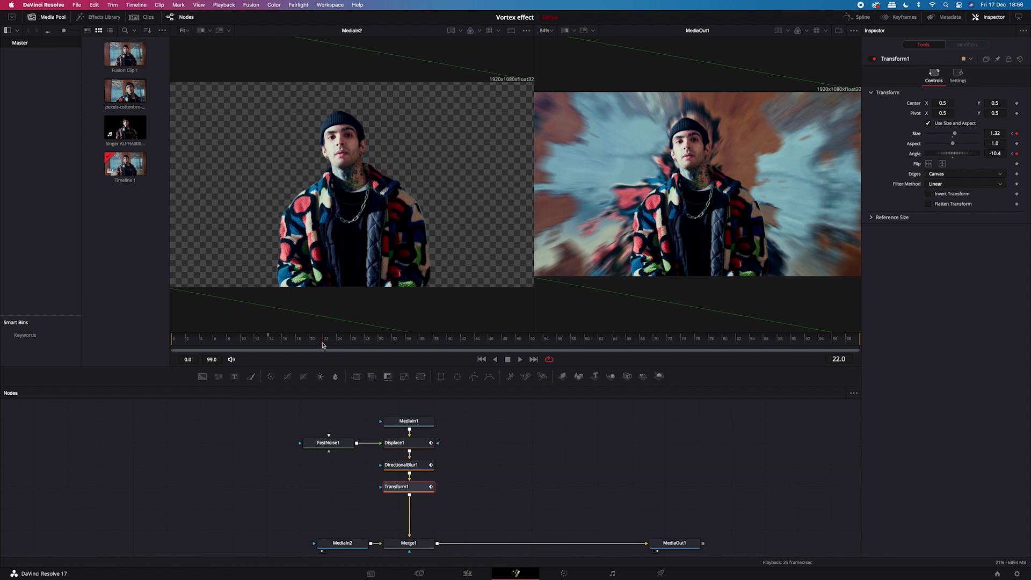
left_click_drag(322, 346, 381, 346)
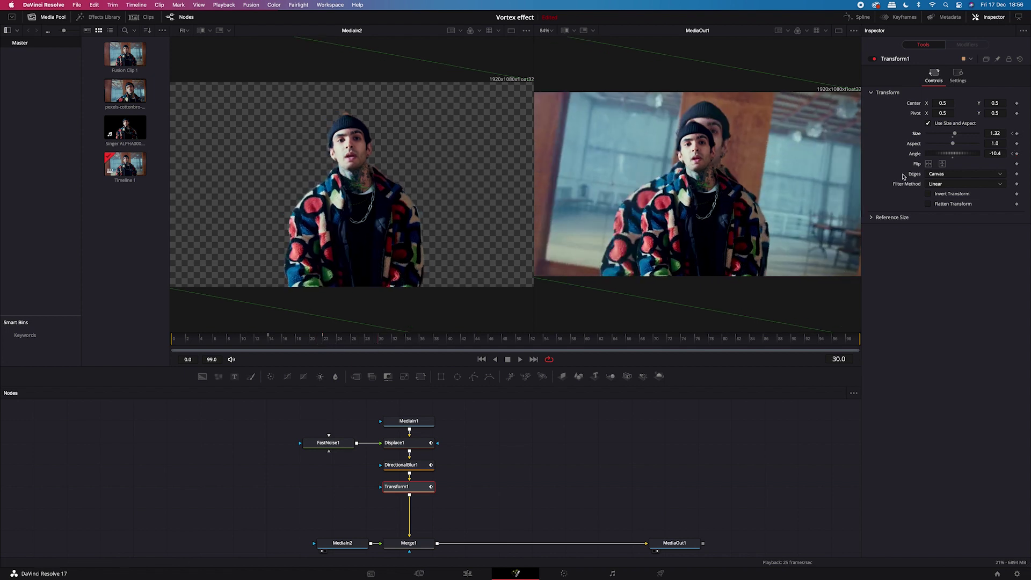
left_click(996, 133)
type("1")
key("Tab")
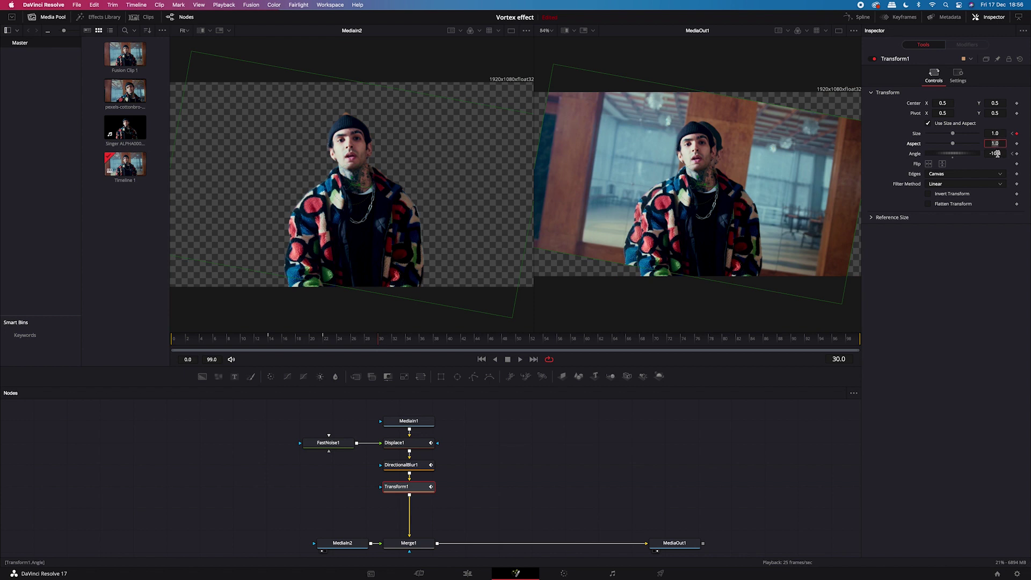
left_click(997, 154)
type("0")
key("Tab")
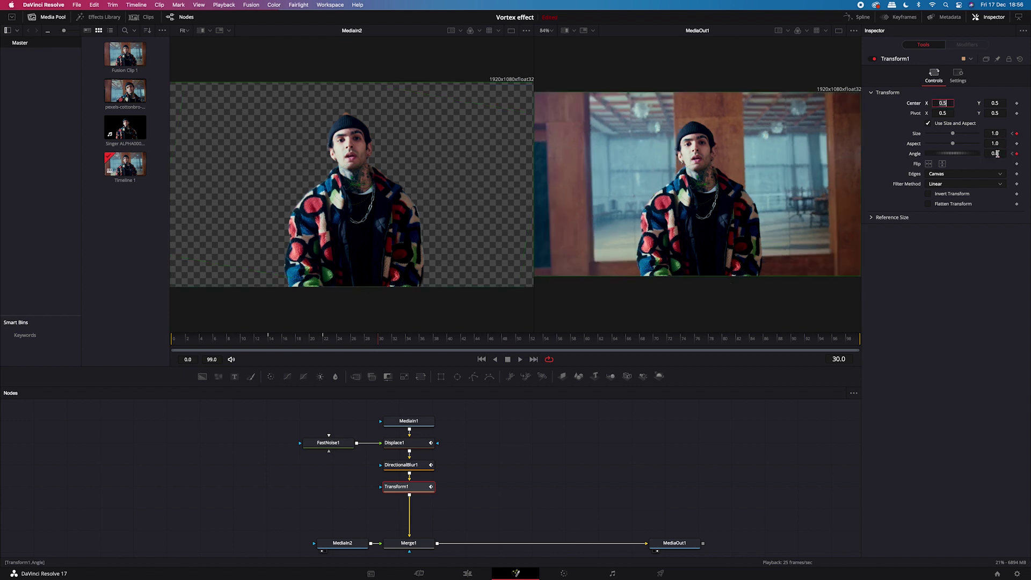
Rotate the image to 13 degrees at frame 52, then reset Size 1 and Angle 0 at frame 60
left_click_drag(377, 344, 477, 344)
left_click(532, 345)
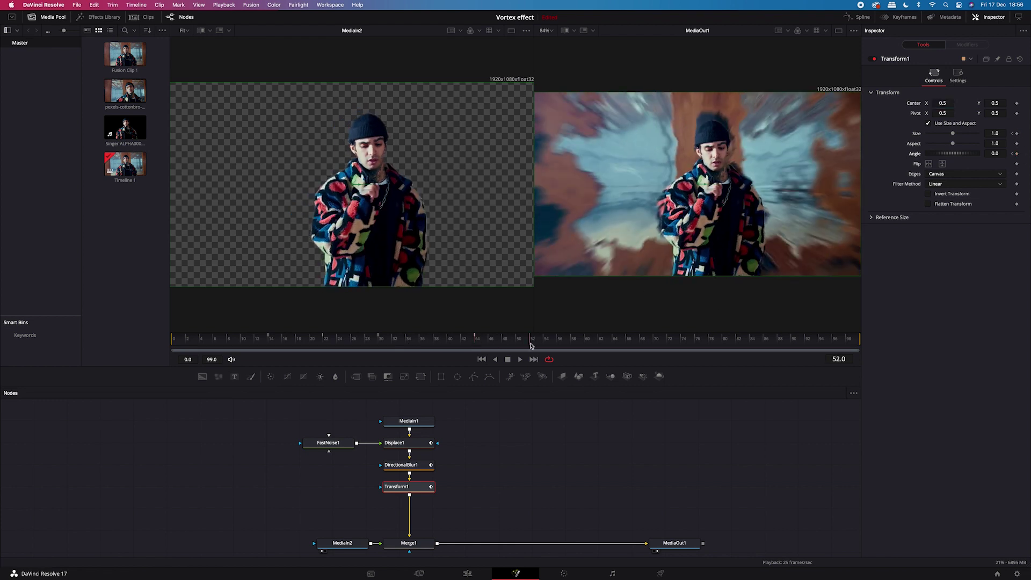
left_click_drag(954, 154, 958, 137)
key("bracketright")
left_click(996, 134)
type("13")
key("Return")
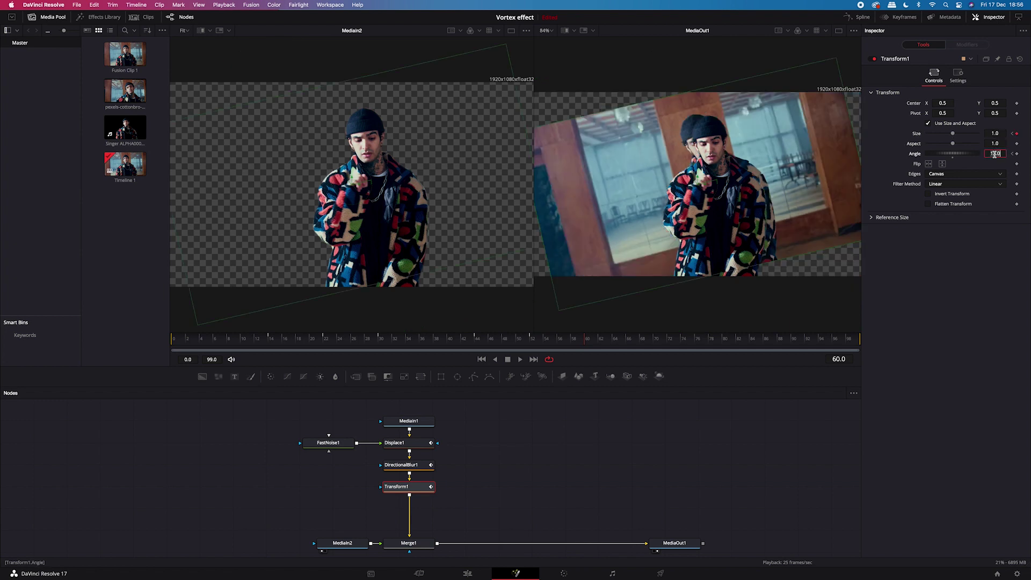
left_click(996, 154)
type("0")
key("Return")
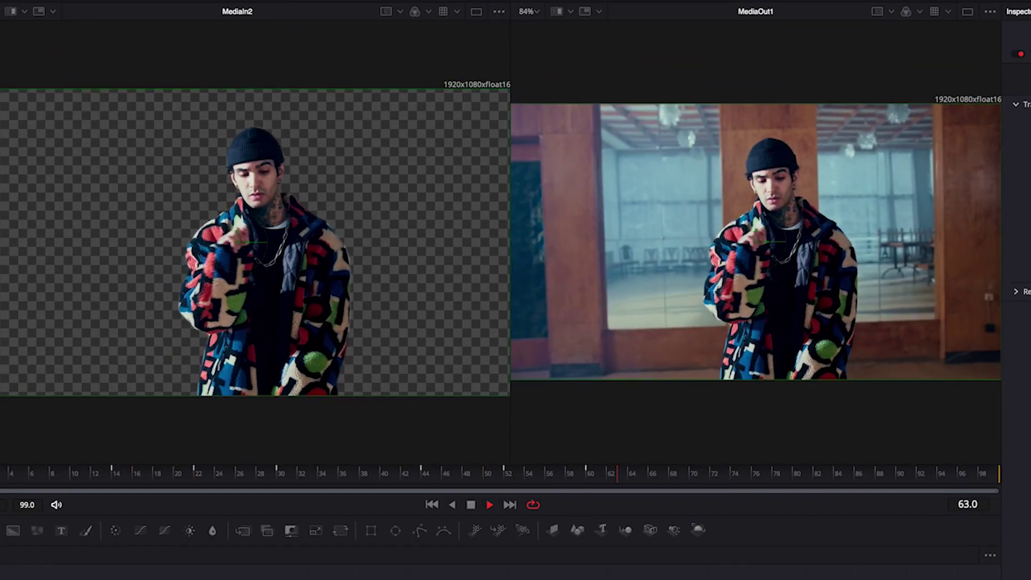
key("space")
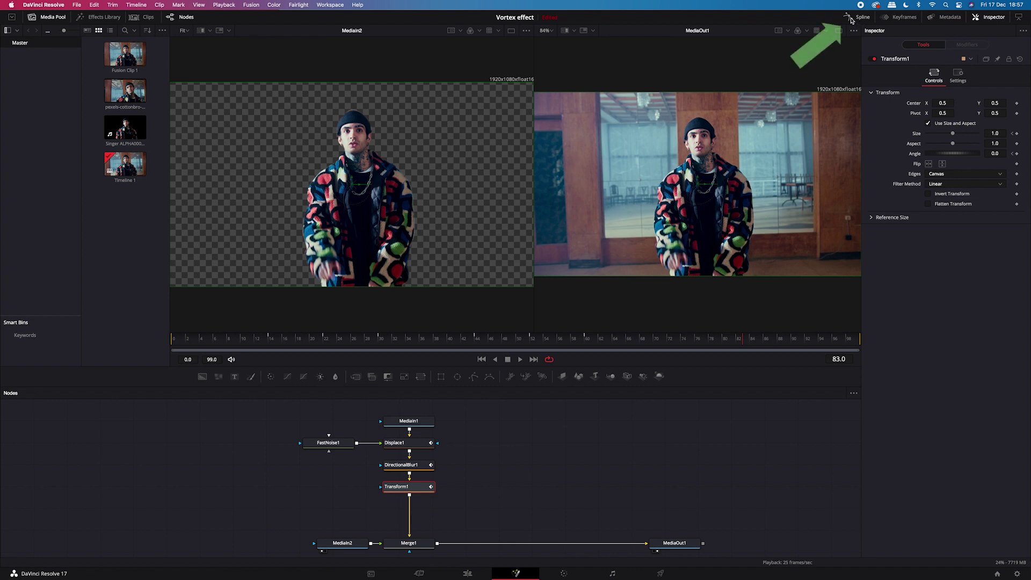
In the Spline editor, smooth all keyframes on Displace1 Refraction Strength and DirectionalBlur1 Length
left_click(851, 20)
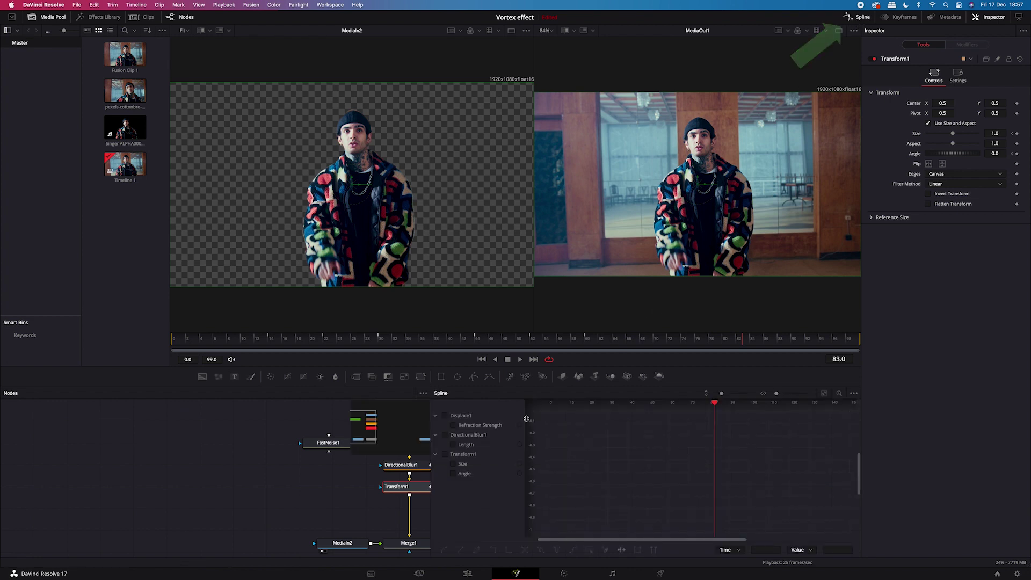
left_click(445, 415)
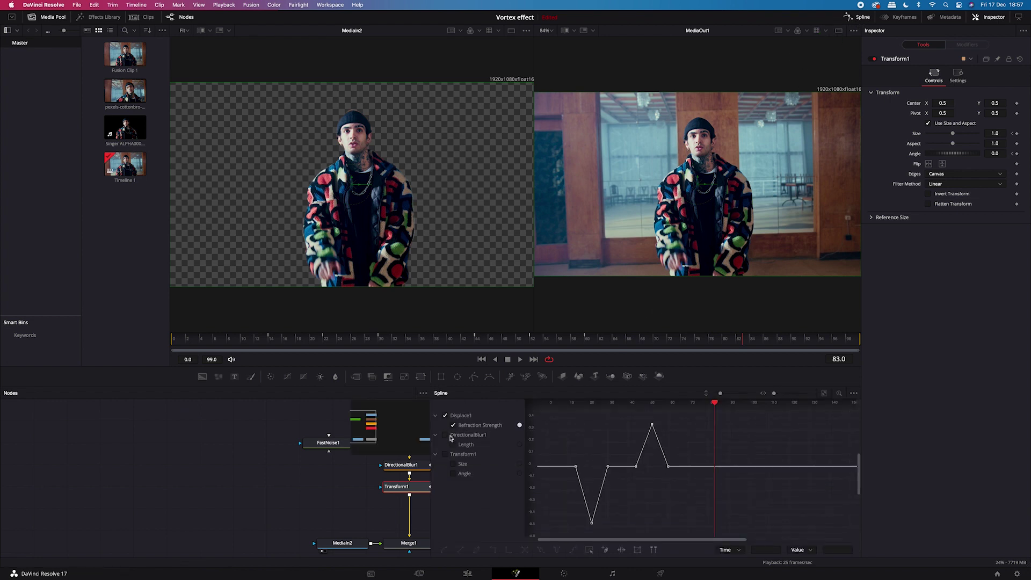
left_click(446, 435)
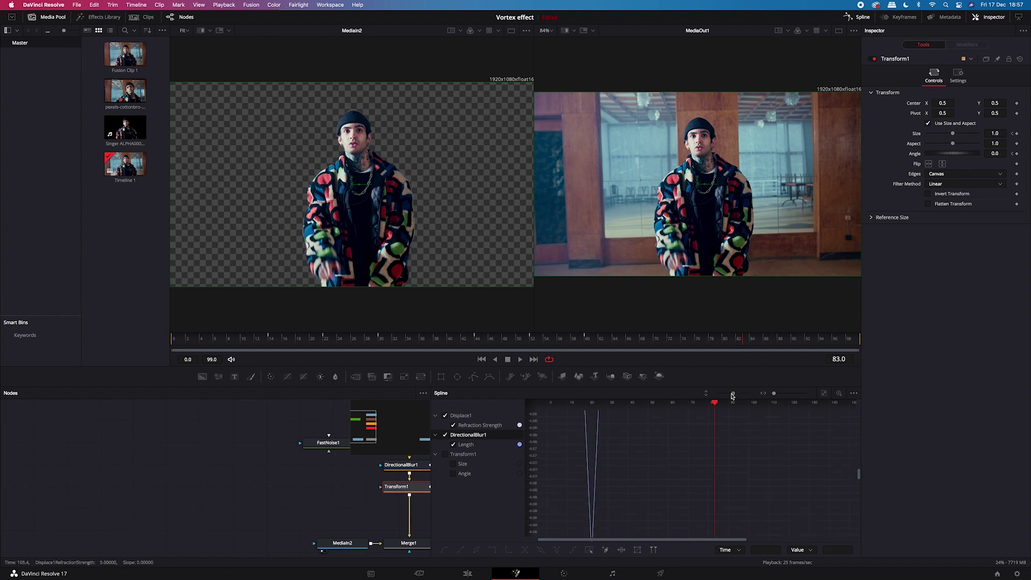
left_click_drag(732, 396, 715, 397)
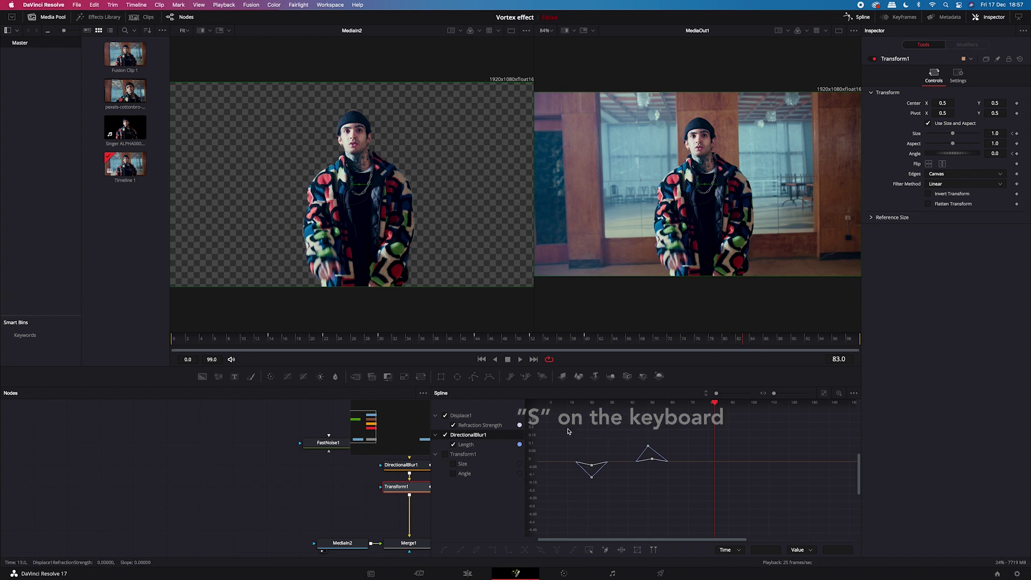
left_click_drag(563, 424, 690, 502)
key("s")
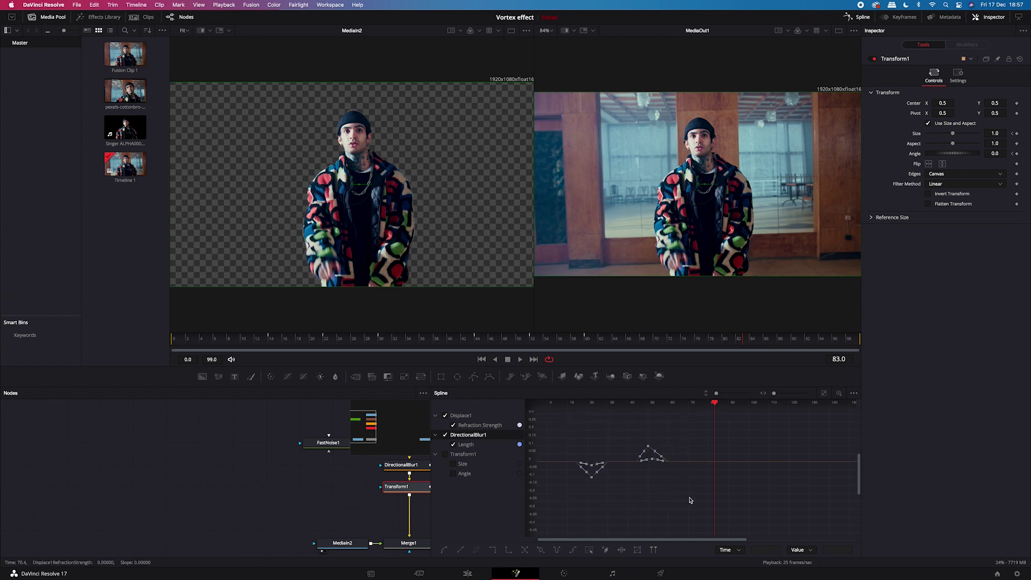